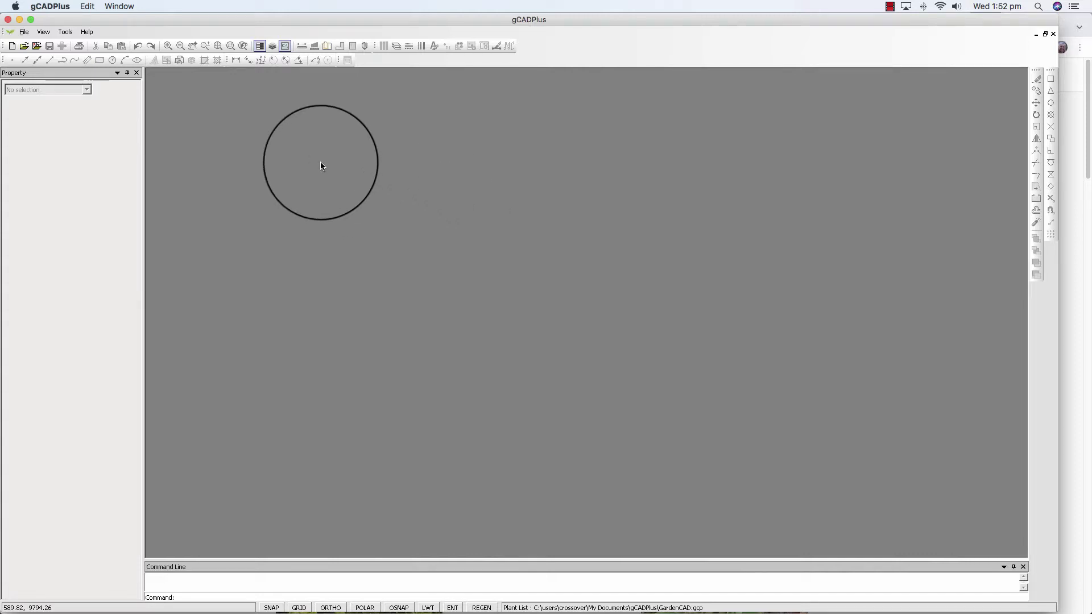
Create a new untitled drawing from the Funky.lcd template with its sample garden plan
{"action": "left_click", "coordinate": [11, 46]}
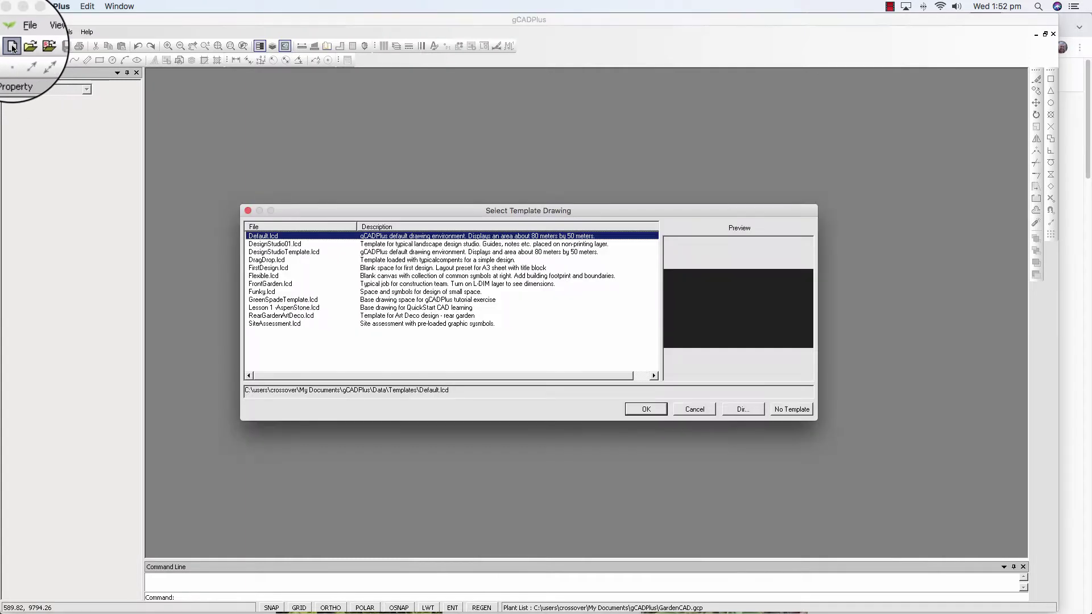
{"action": "left_click", "coordinate": [272, 292]}
{"action": "left_click", "coordinate": [646, 409]}
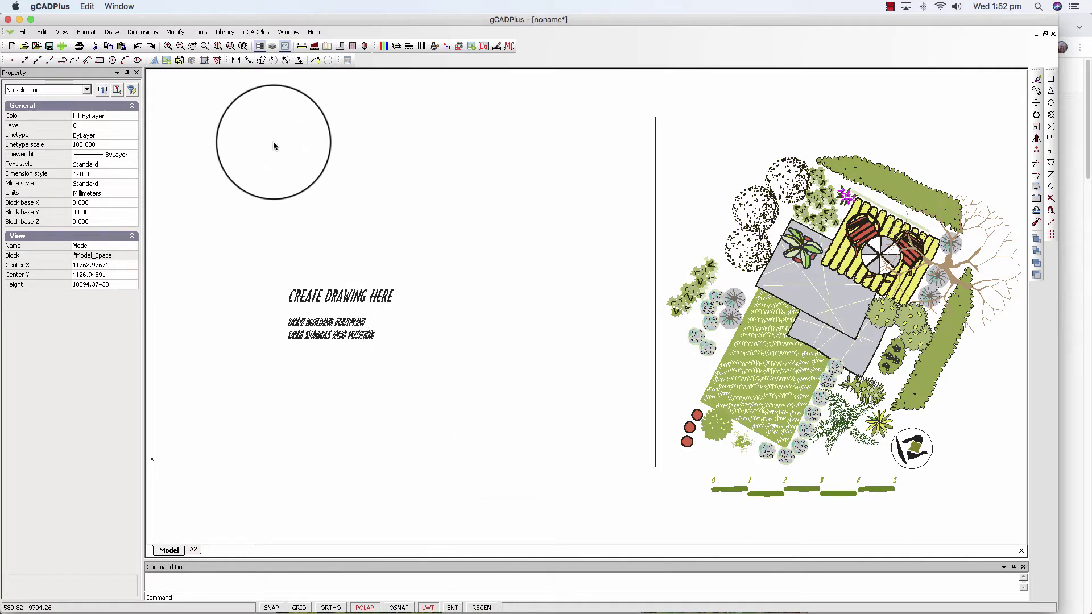
Attach a .gcp plant list file to the drawing, choosing GardenCAD.gcp
{"action": "left_click", "coordinate": [256, 32]}
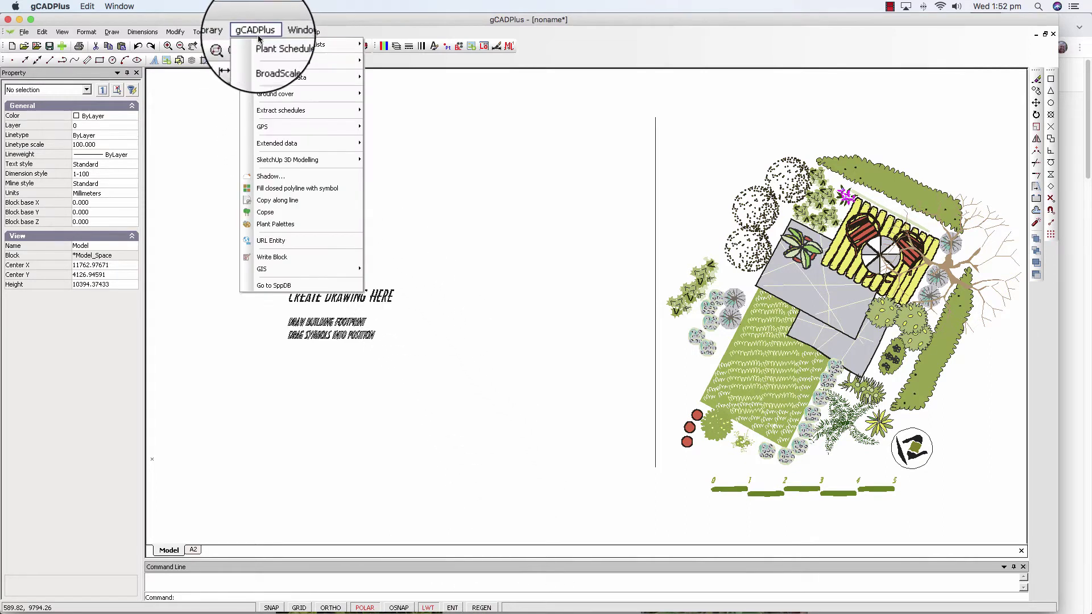
{"action": "mouse_move", "coordinate": [310, 45]}
{"action": "left_click", "coordinate": [417, 49]}
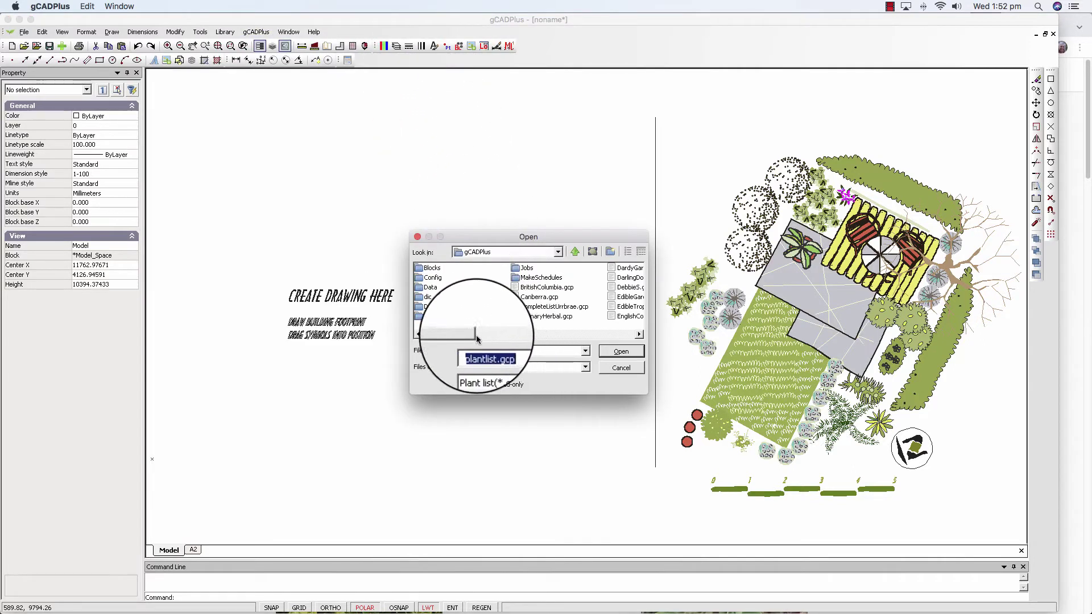
{"action": "left_click_drag", "start_coordinate": [475, 334], "coordinate": [549, 338]}
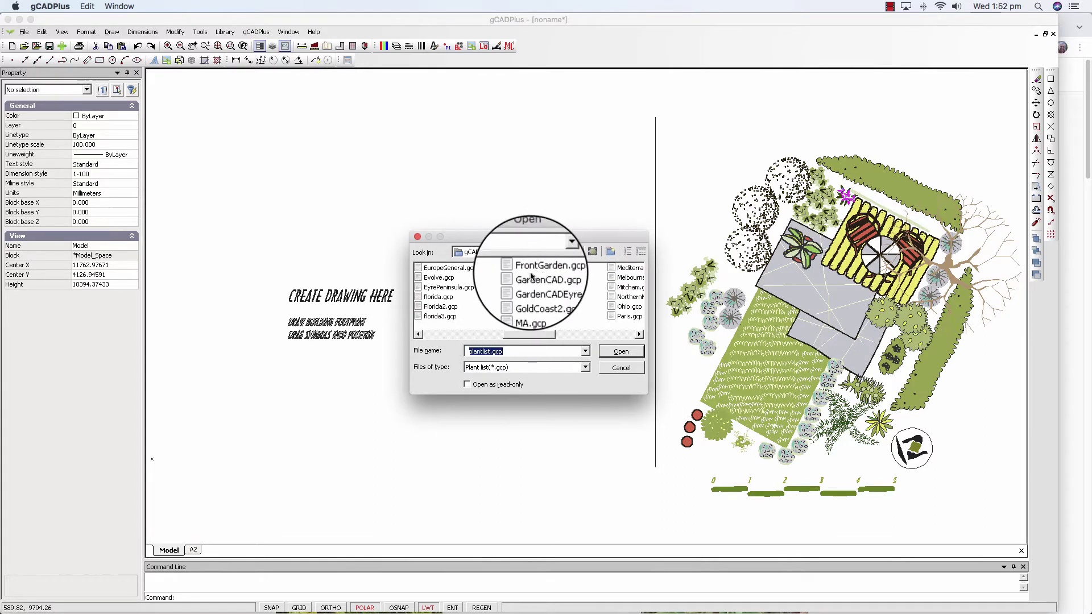
{"action": "left_click", "coordinate": [517, 280]}
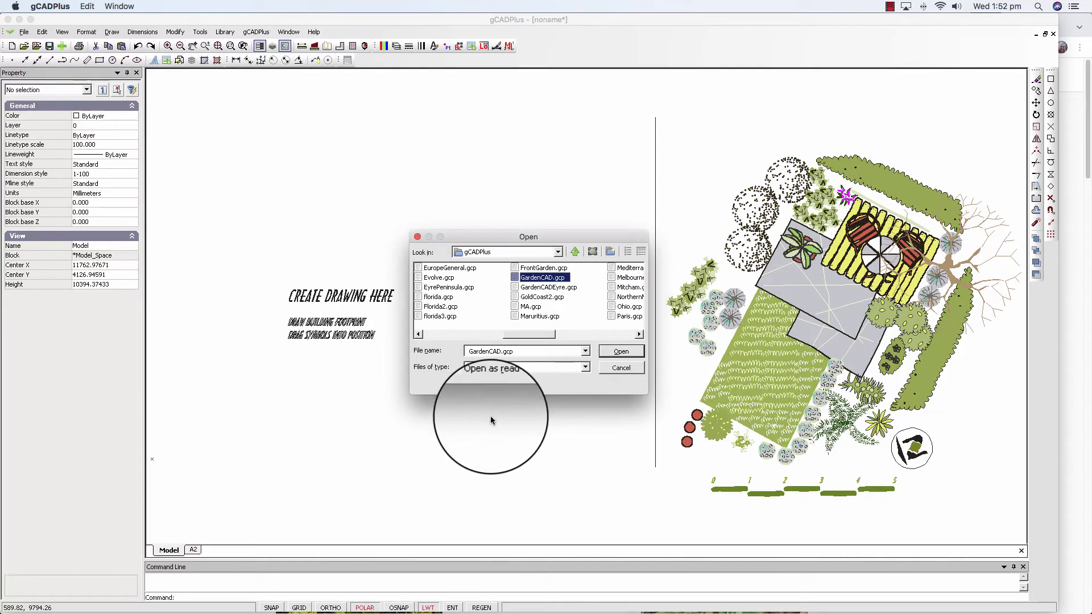
Open GardenCAD.gcp and enlarge its window so all columns through Height X Width show
{"action": "left_click", "coordinate": [621, 352]}
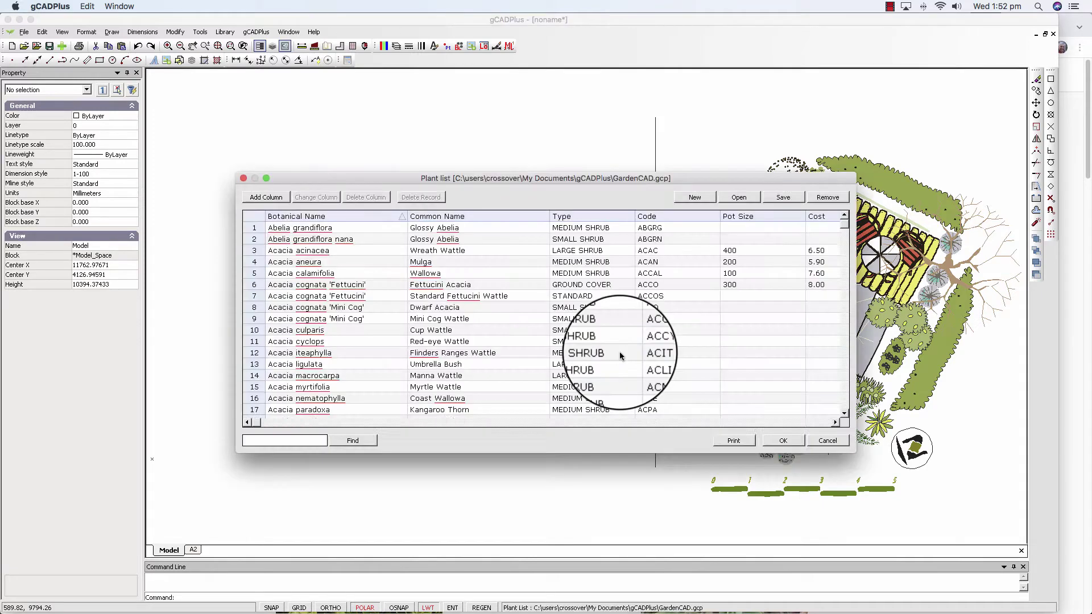
{"action": "left_click_drag", "start_coordinate": [411, 172], "coordinate": [401, 99]}
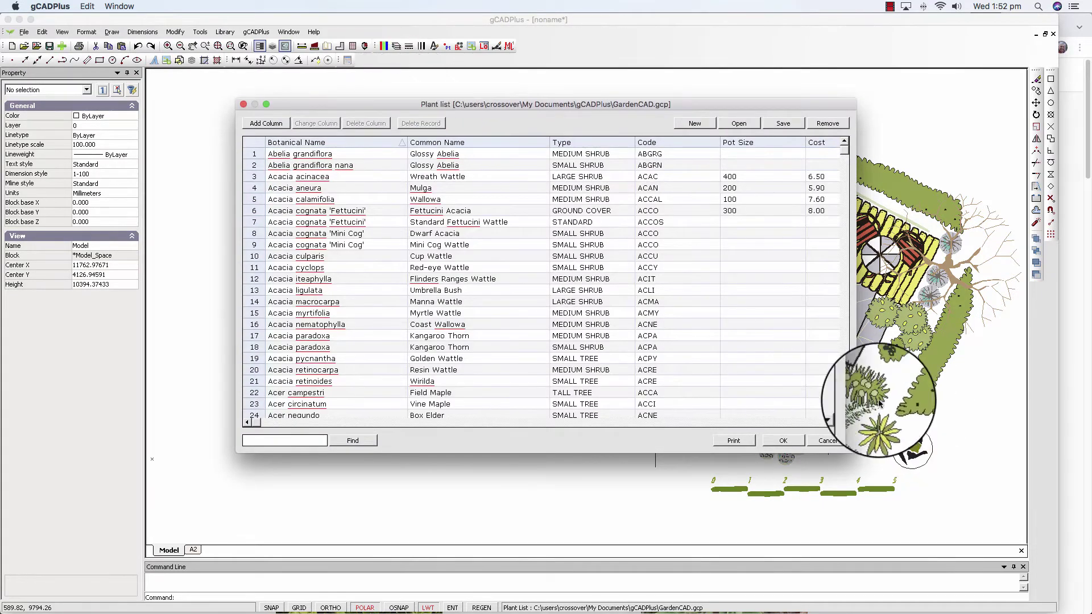
{"action": "left_click_drag", "start_coordinate": [856, 397], "coordinate": [979, 398]}
{"action": "left_click_drag", "start_coordinate": [234, 366], "coordinate": [120, 366]}
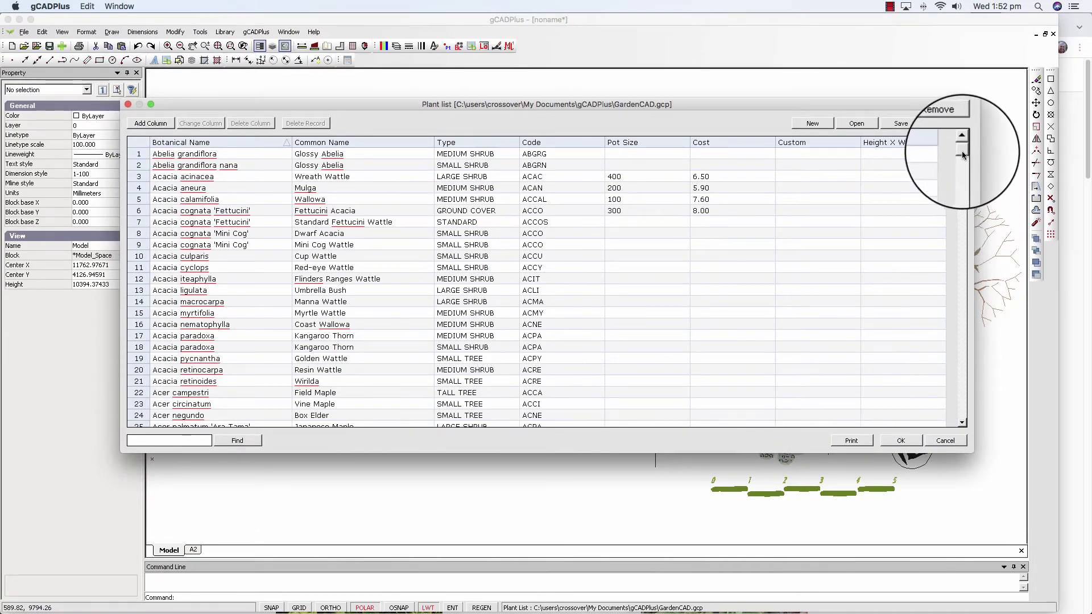
{"action": "left_click_drag", "start_coordinate": [961, 150], "coordinate": [957, 128]}
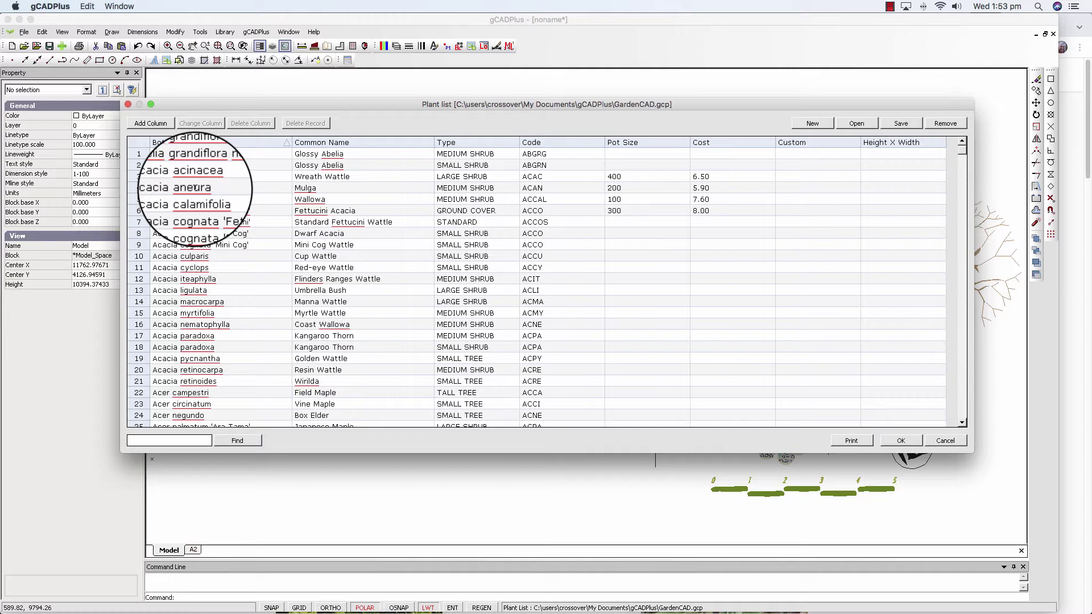
Add Abelia and grandiflora to the spelling dictionary
{"action": "double_click", "coordinate": [258, 189]}
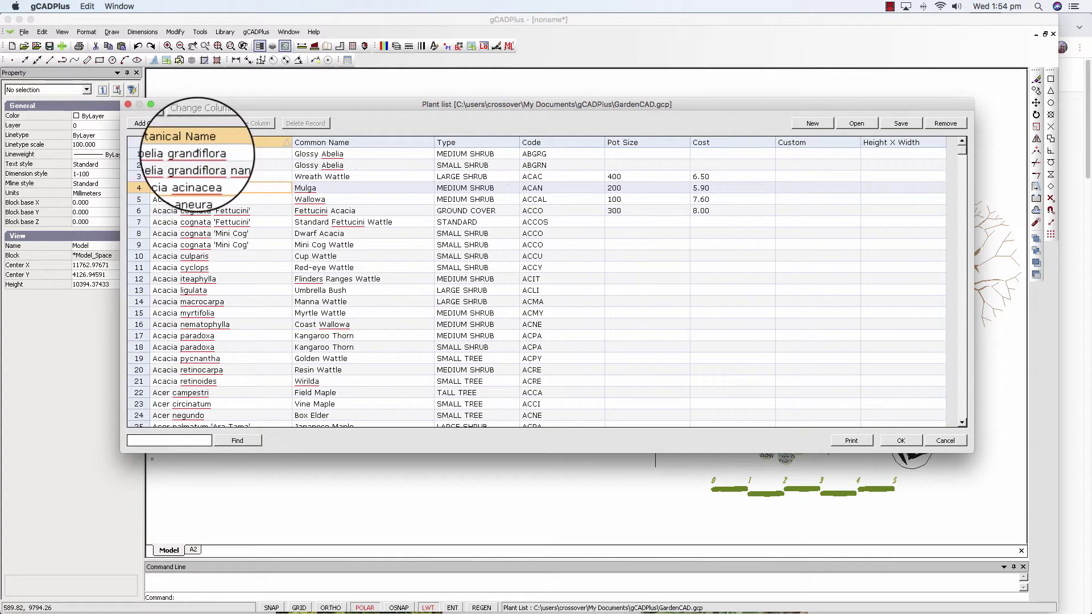
{"action": "right_click", "coordinate": [197, 154]}
{"action": "left_click", "coordinate": [212, 164]}
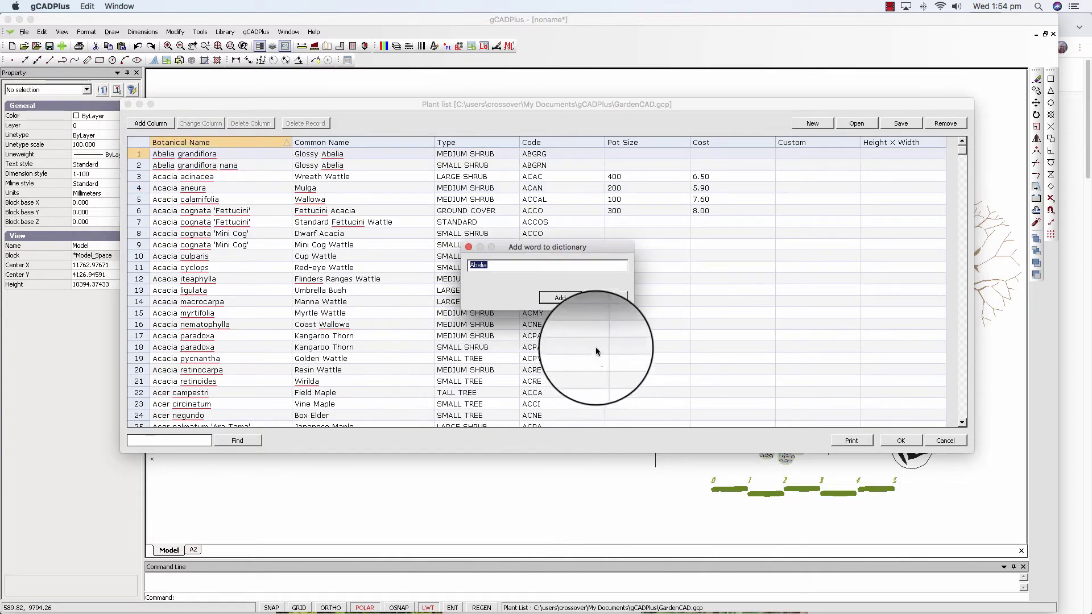
{"action": "left_click", "coordinate": [561, 302]}
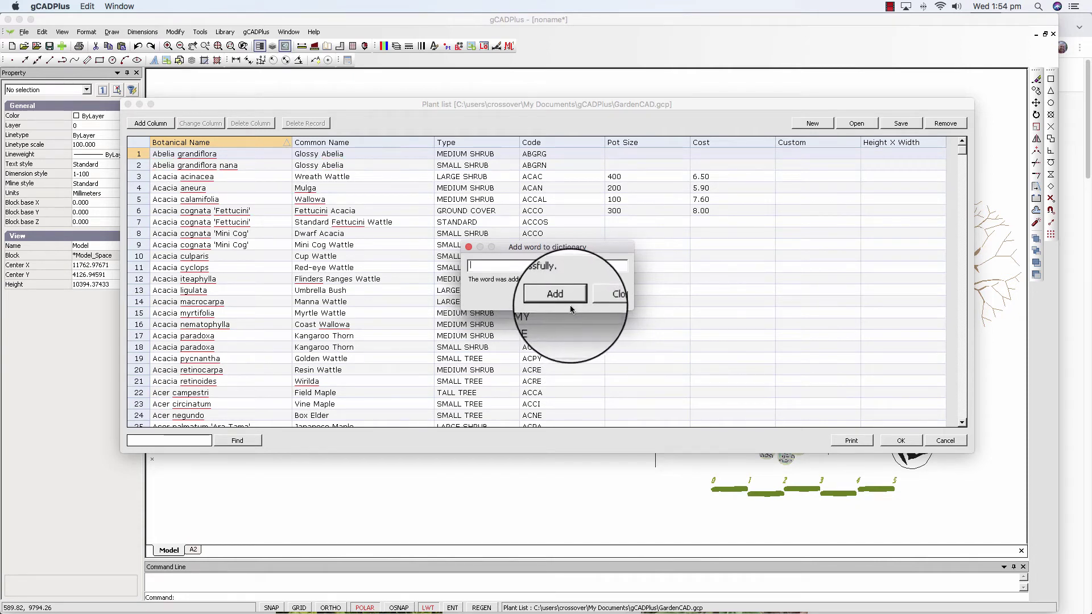
{"action": "left_click", "coordinate": [605, 297]}
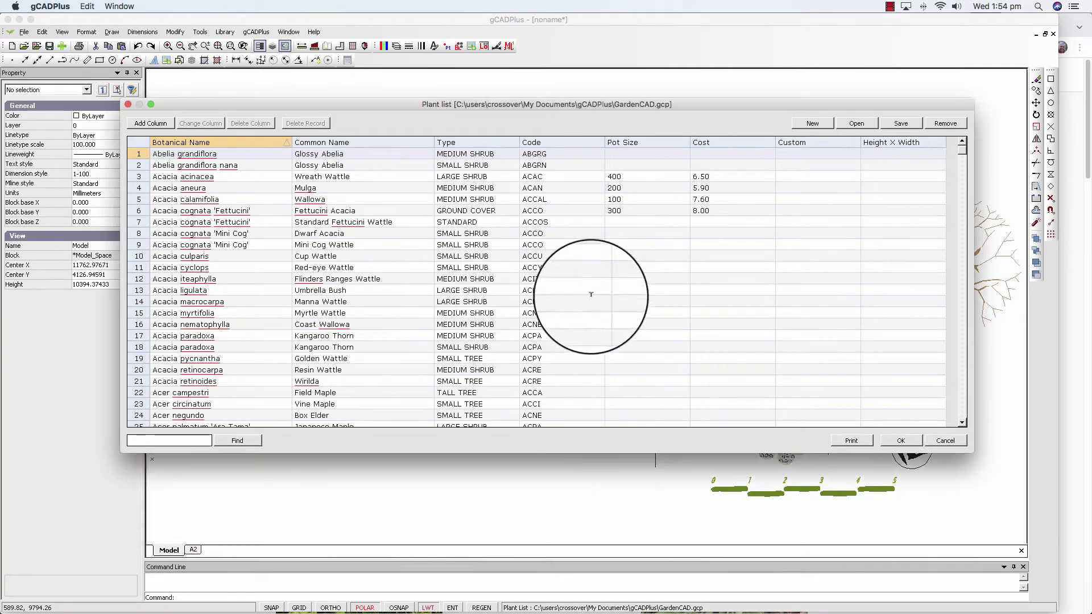
{"action": "right_click", "coordinate": [193, 157]}
{"action": "left_click", "coordinate": [215, 166]}
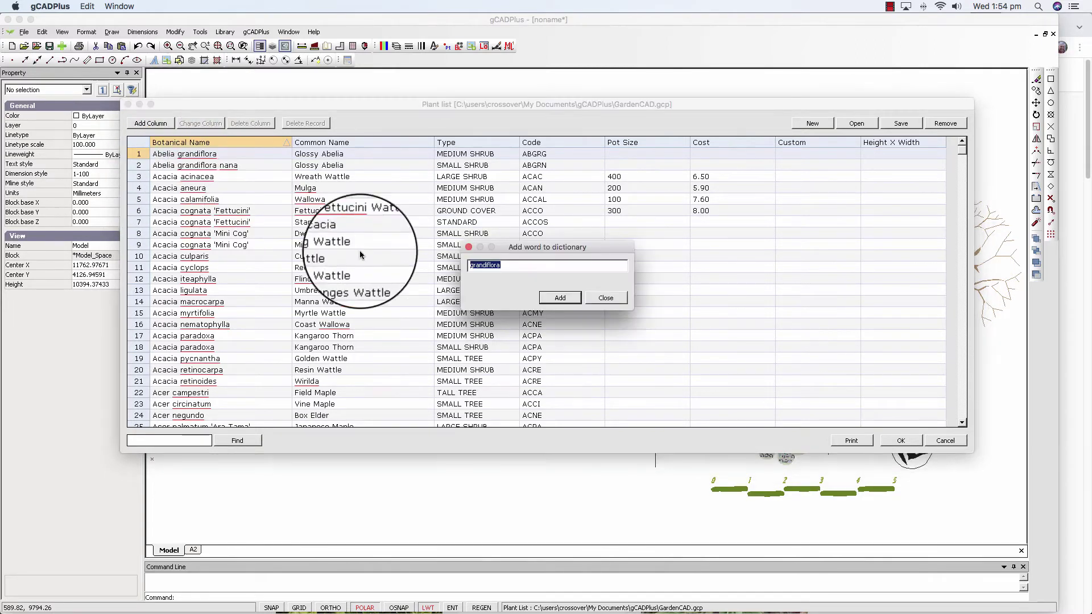
{"action": "left_click", "coordinate": [559, 297]}
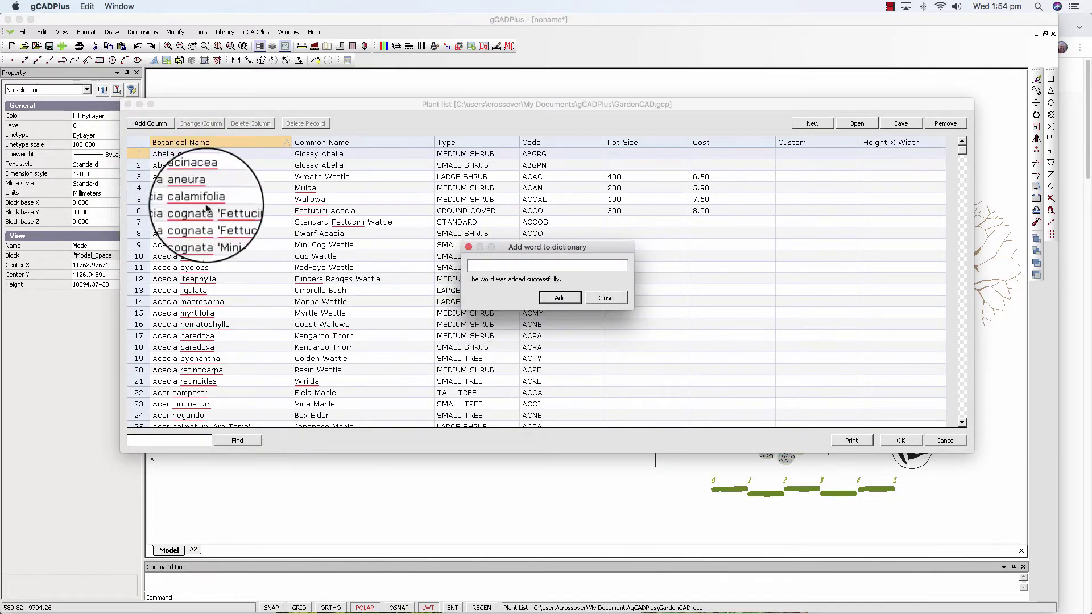
{"action": "left_click", "coordinate": [603, 297]}
Add nana from row 2's botanical name to the spelling dictionary
{"action": "left_click", "coordinate": [228, 166]}
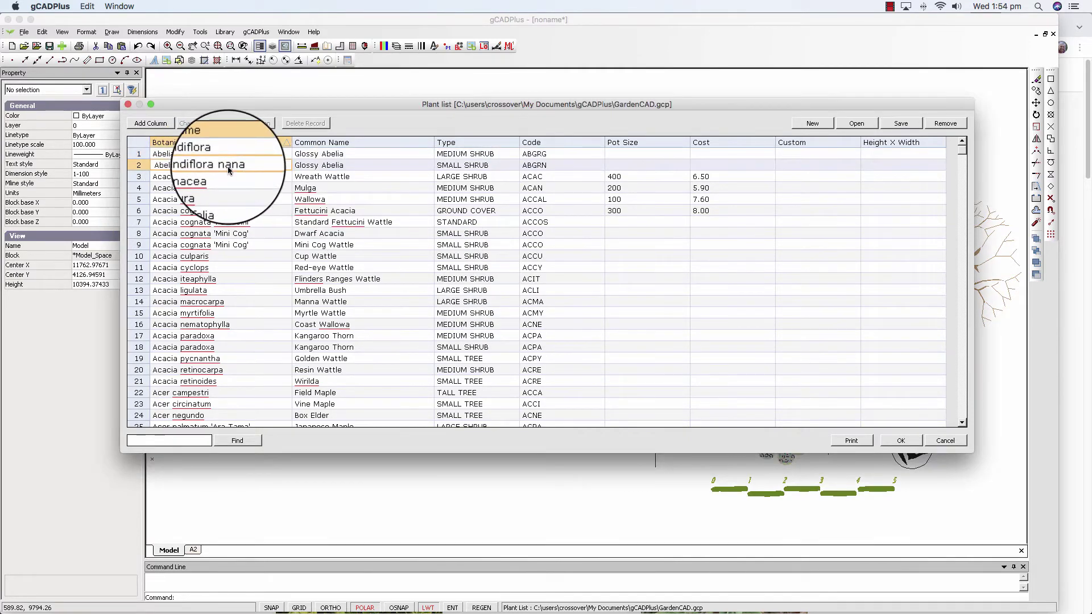
{"action": "right_click", "coordinate": [227, 166]}
{"action": "key", "text": "Escape"}
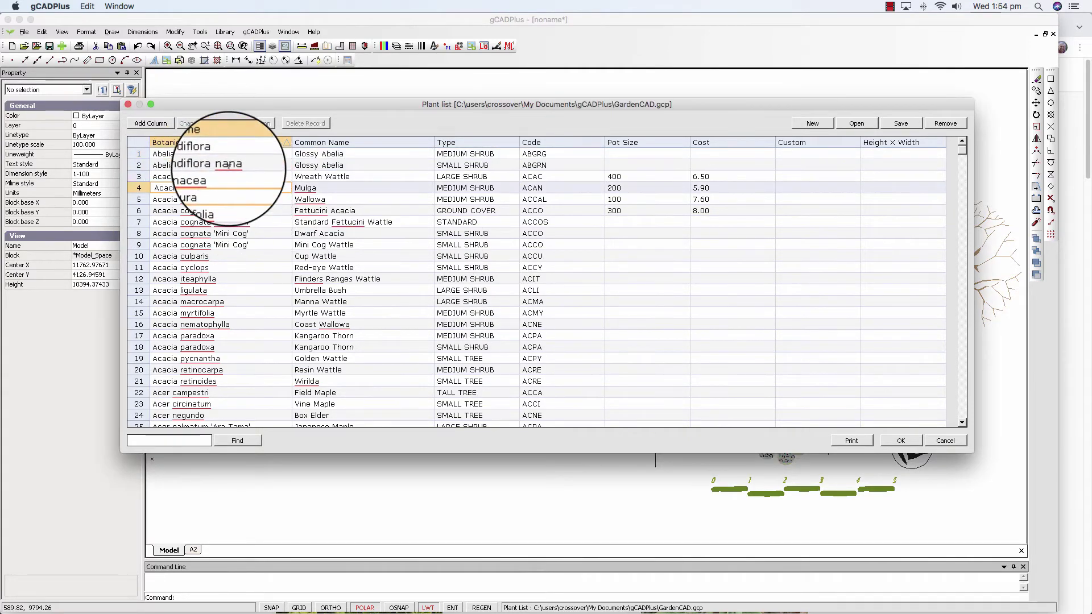
{"action": "right_click", "coordinate": [233, 172]}
{"action": "left_click", "coordinate": [242, 175]}
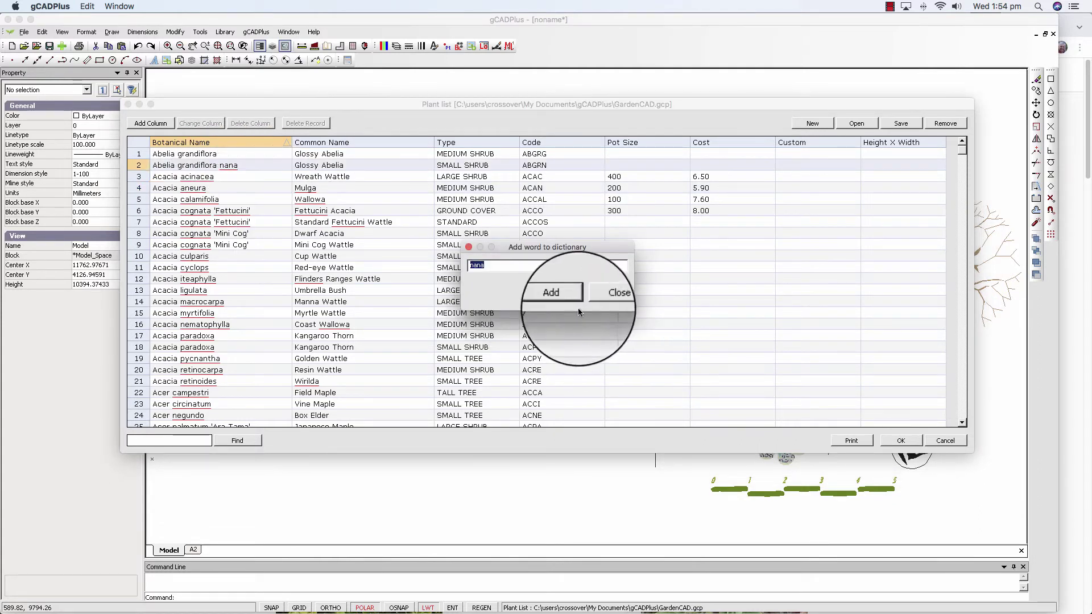
{"action": "left_click", "coordinate": [567, 300]}
{"action": "left_click", "coordinate": [605, 298]}
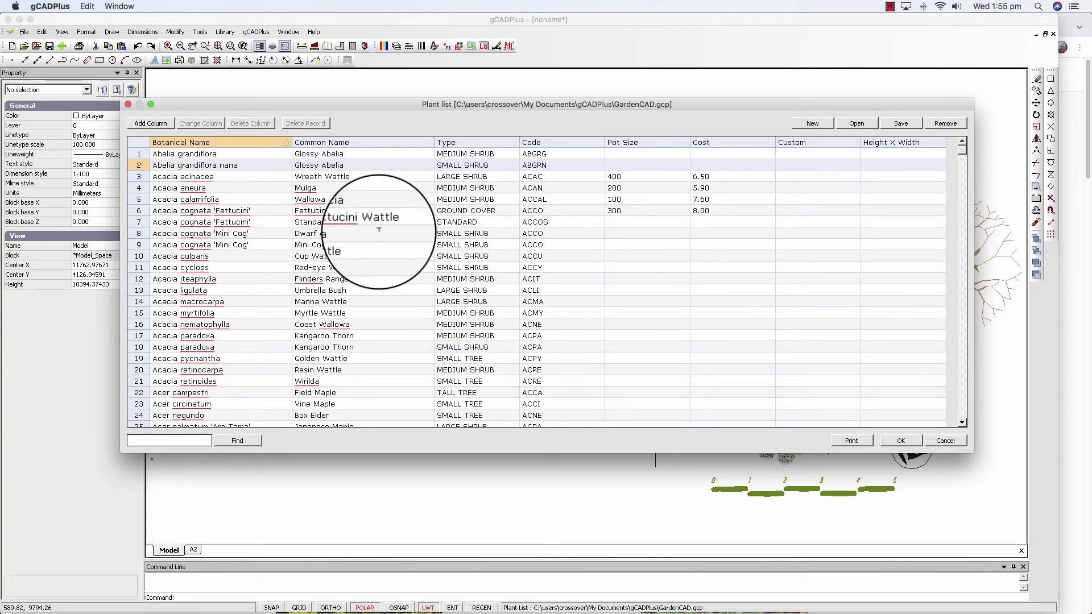
Delete the row 7 Acacia cognata 'Fettucini' Standard Fettucini Wattle record
{"action": "double_click", "coordinate": [481, 221]}
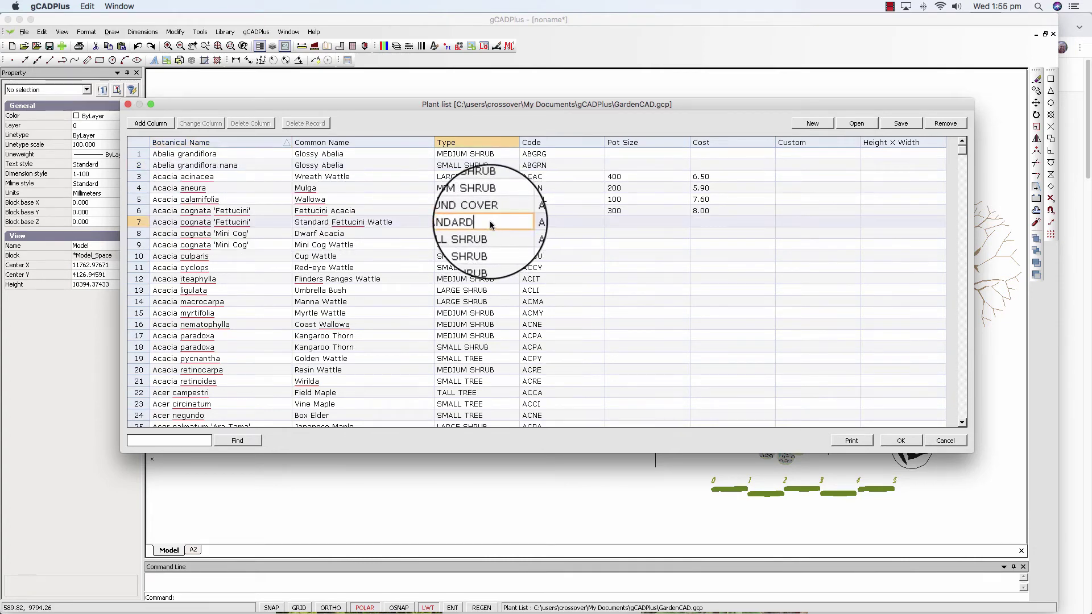
{"action": "left_click", "coordinate": [141, 227]}
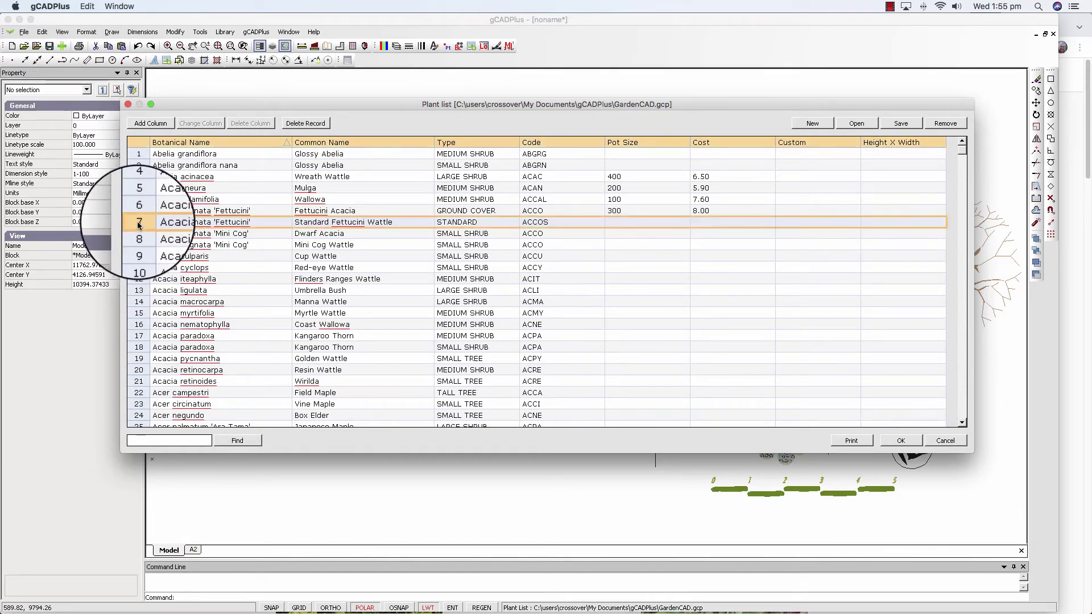
{"action": "left_click", "coordinate": [302, 125]}
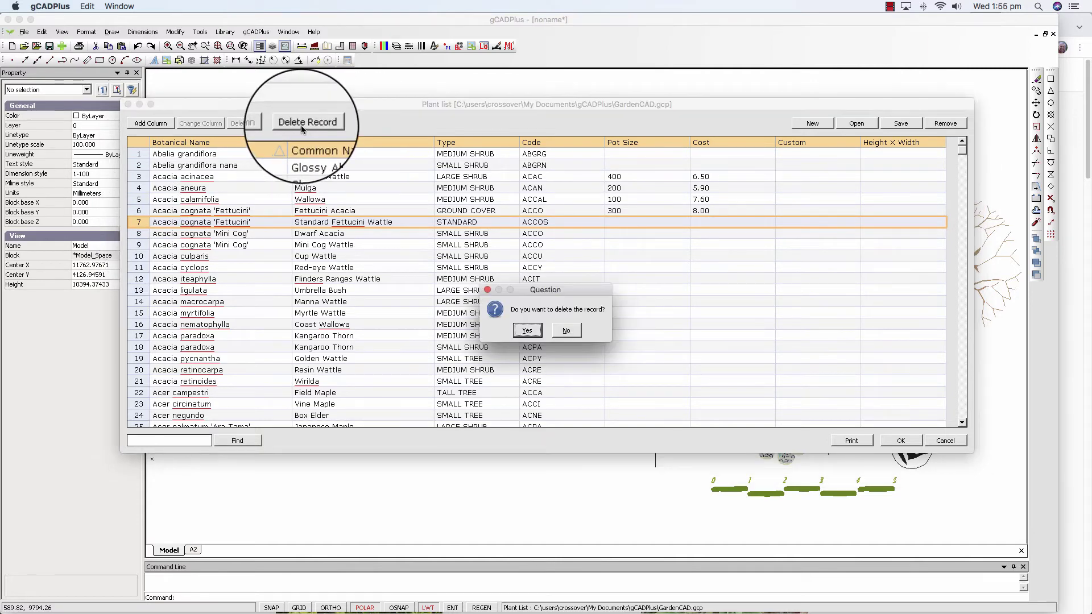
{"action": "left_click", "coordinate": [527, 330]}
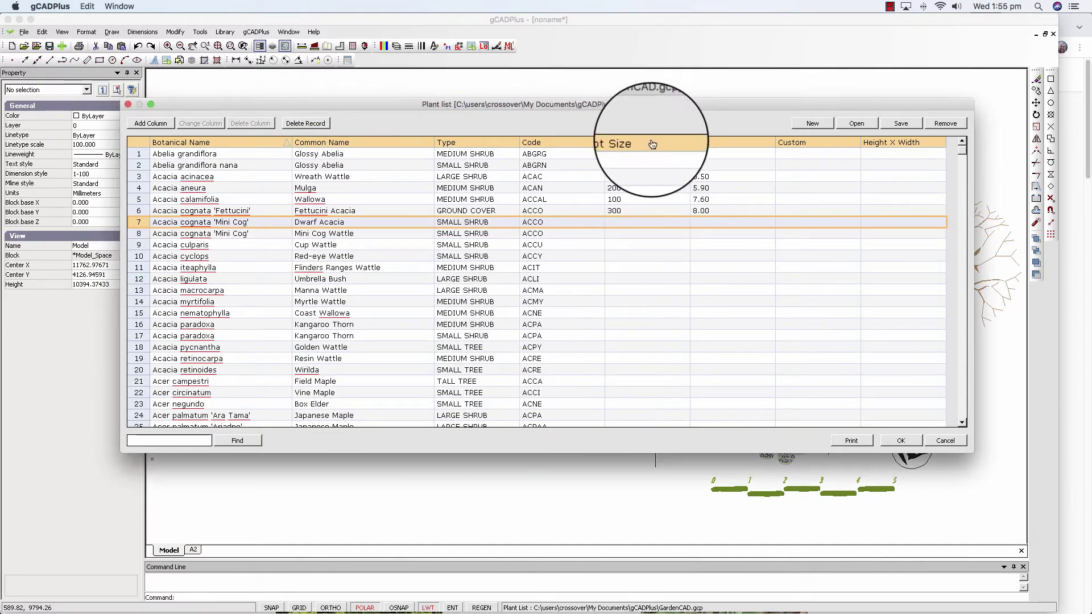
Sort the plant list by Pot Size and inspect row 11's ACNE code
{"action": "left_click", "coordinate": [631, 142]}
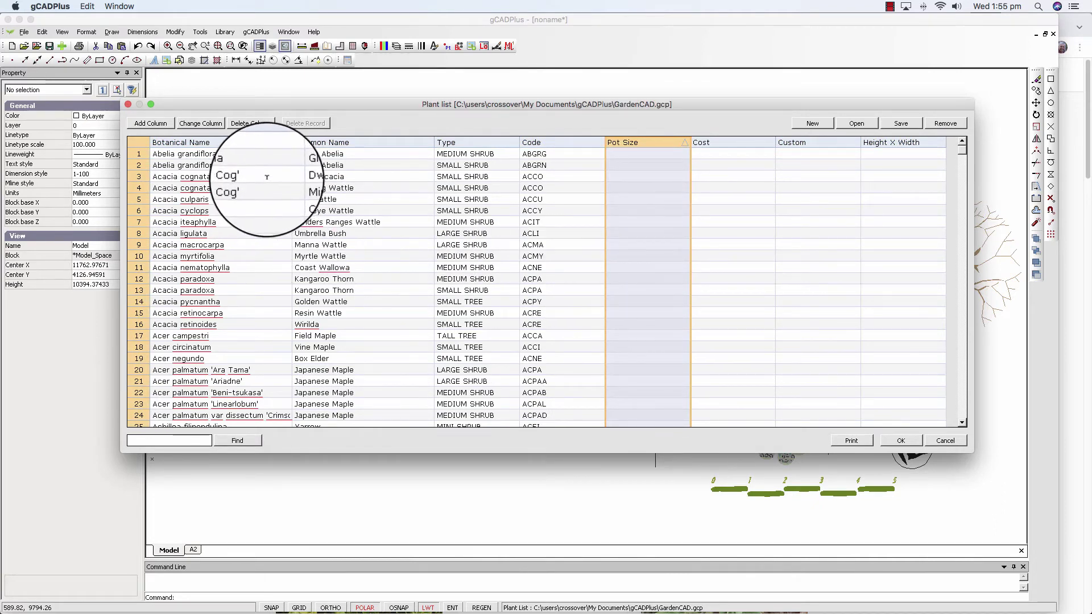
{"action": "double_click", "coordinate": [575, 269]}
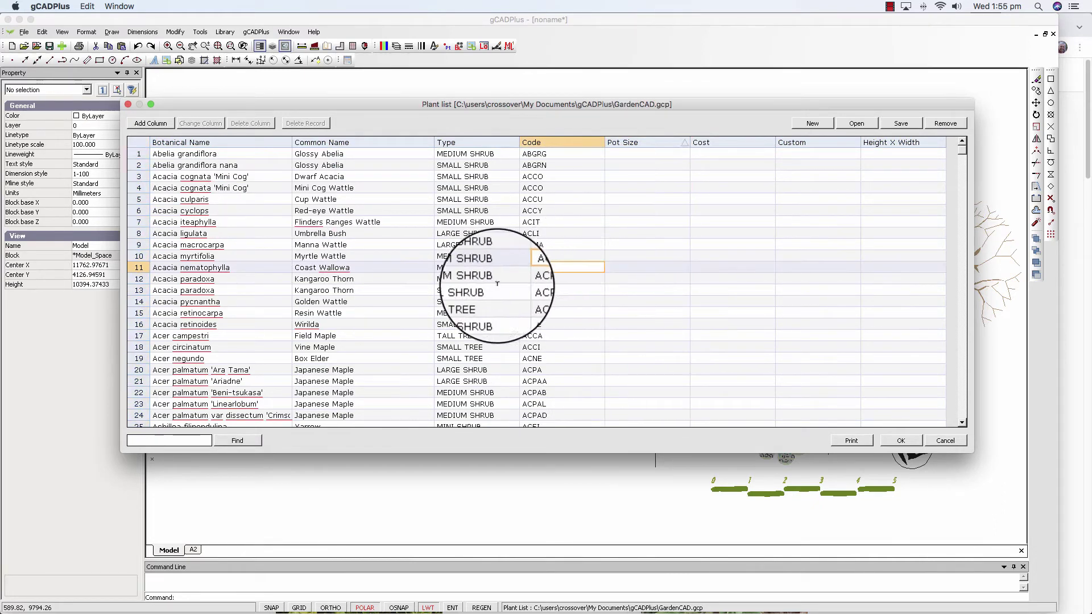
{"action": "scroll", "coordinate": [406, 268], "scroll_direction": "down", "scroll_amount": 3}
{"action": "scroll", "coordinate": [406, 268], "scroll_direction": "up", "scroll_amount": 3}
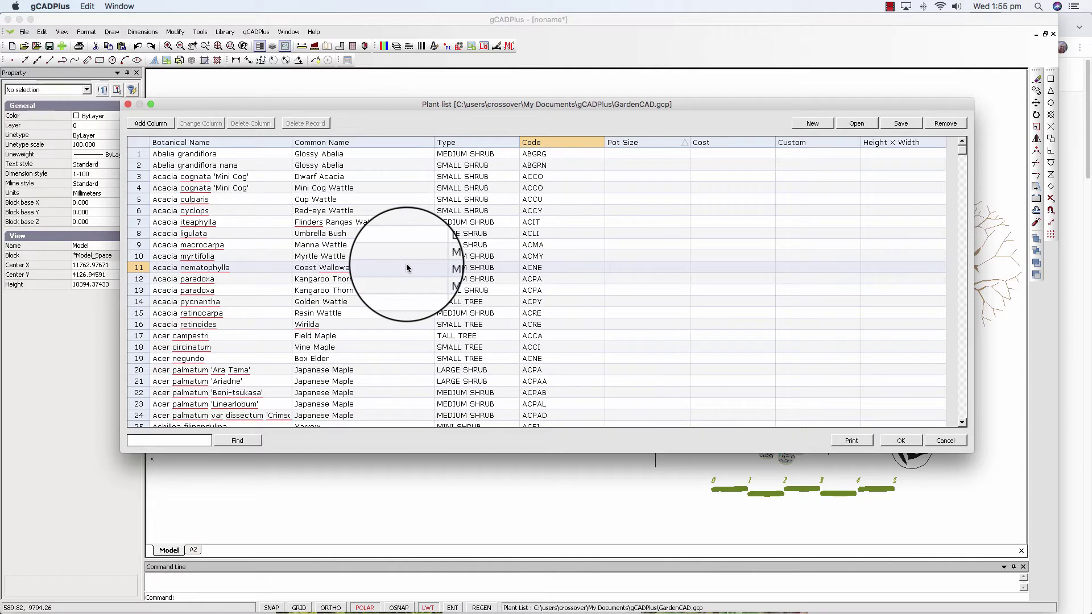
Sort by Botanical Name, reverse it to Z–A, then restore A–Z order
{"action": "left_click", "coordinate": [272, 145]}
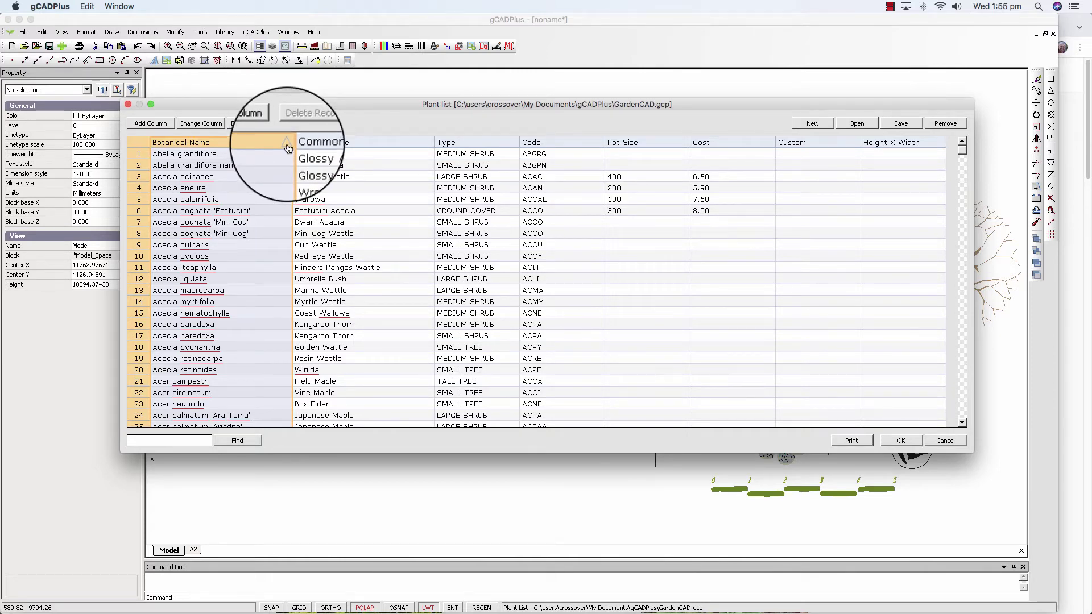
{"action": "left_click", "coordinate": [288, 143]}
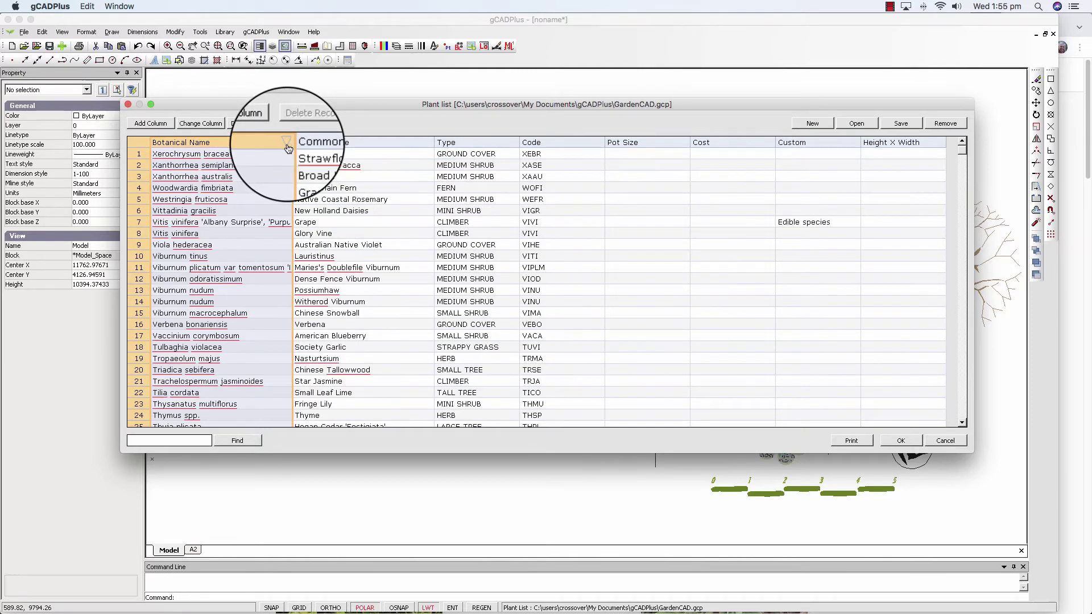
{"action": "left_click", "coordinate": [287, 145]}
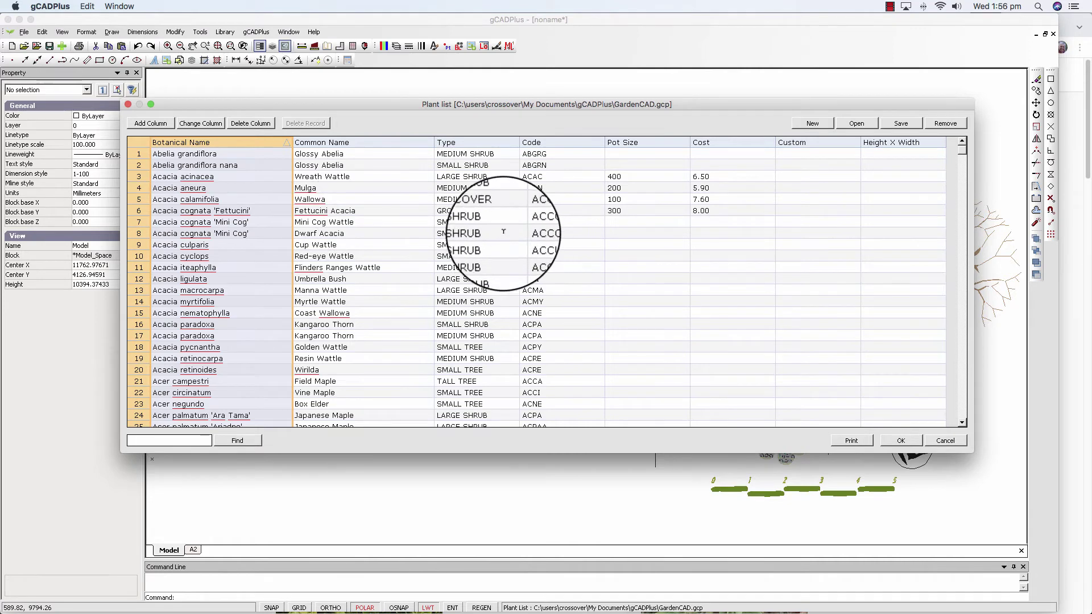
Sort by Type descending and review the VEGETABLE, TUFTED GRASS and TALL TREE groups
{"action": "left_click", "coordinate": [499, 144]}
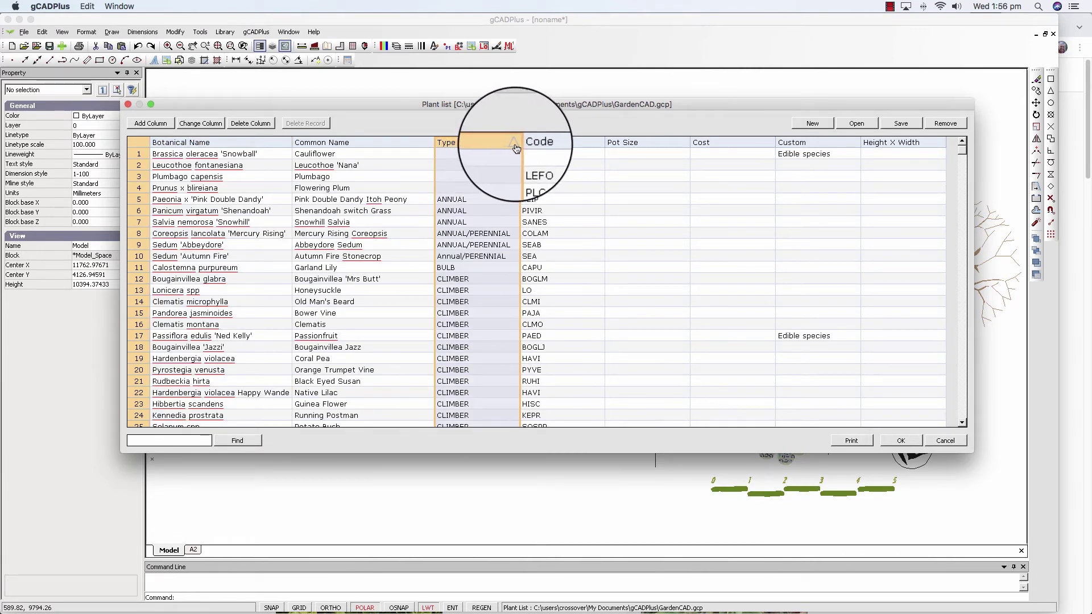
{"action": "left_click", "coordinate": [516, 147]}
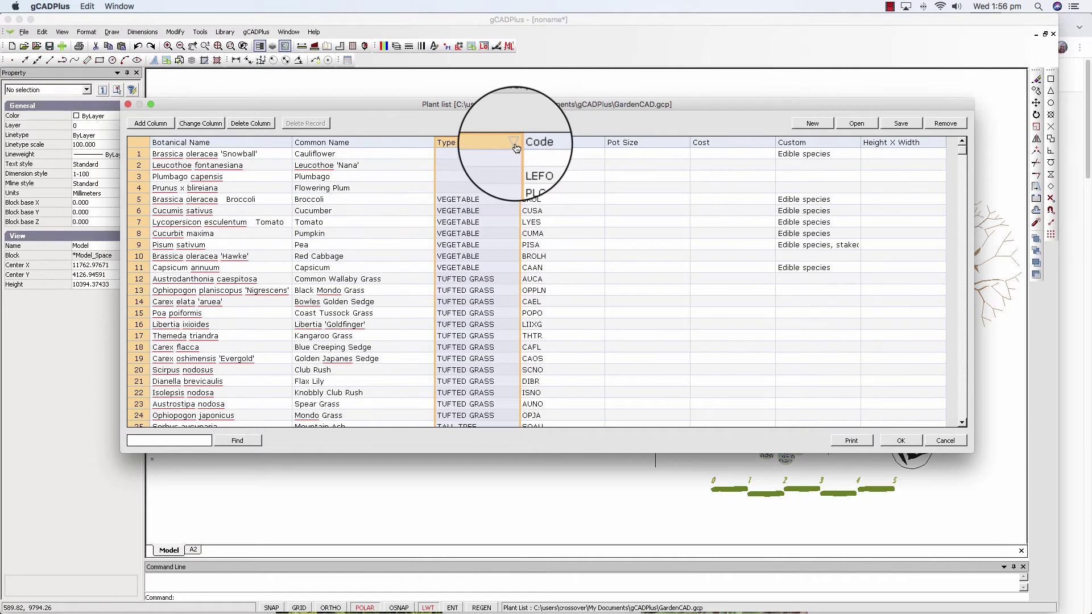
{"action": "scroll", "coordinate": [481, 263], "scroll_direction": "down", "scroll_amount": 8}
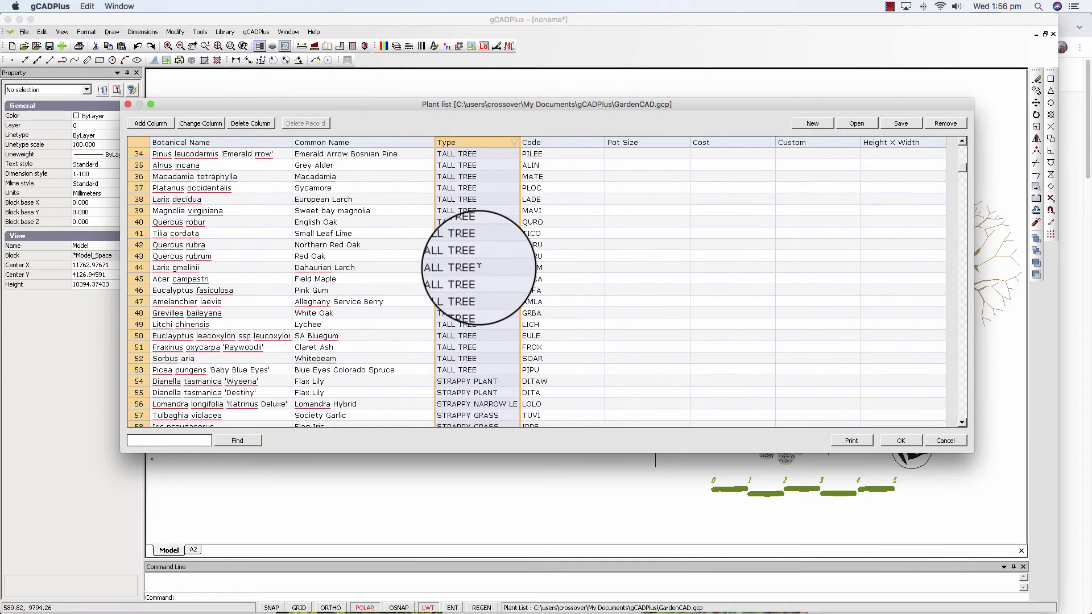
{"action": "scroll", "coordinate": [479, 266], "scroll_direction": "up", "scroll_amount": 8}
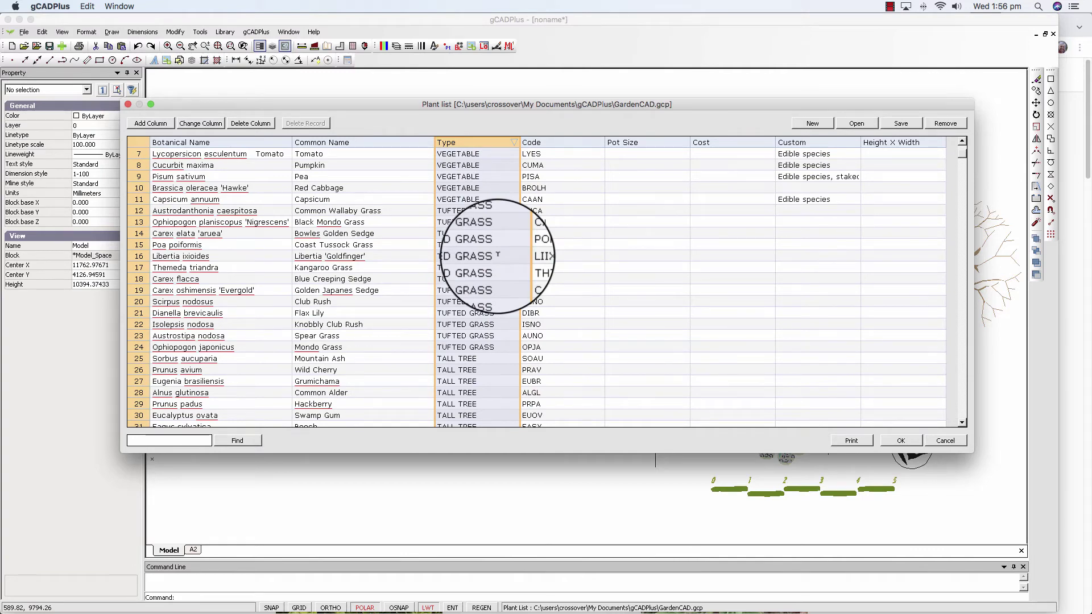
{"action": "scroll", "coordinate": [498, 222], "scroll_direction": "up", "scroll_amount": 2}
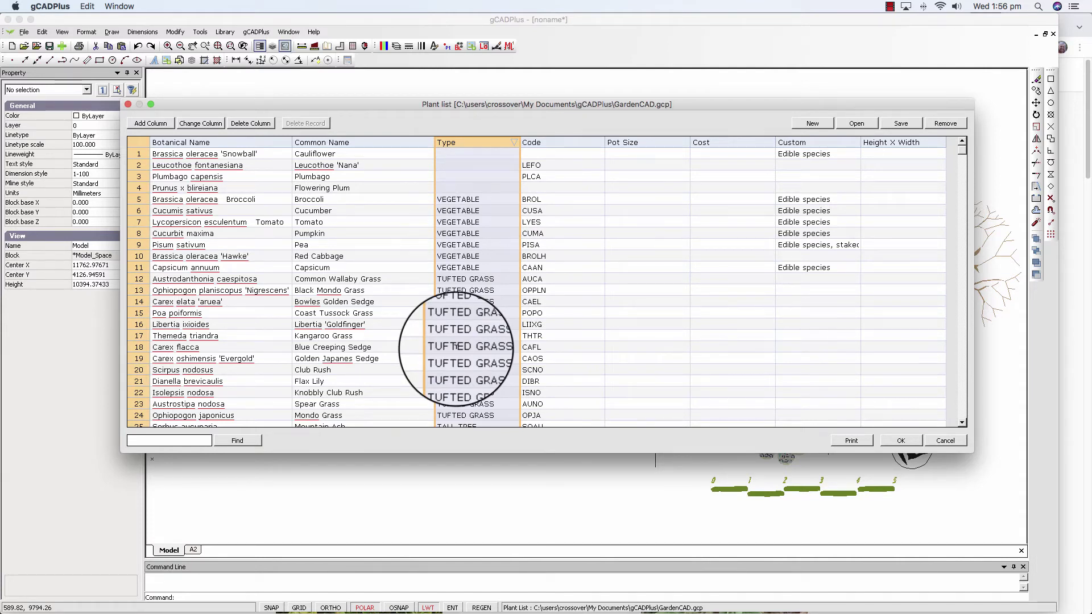
{"action": "scroll", "coordinate": [472, 282], "scroll_direction": "down", "scroll_amount": 3}
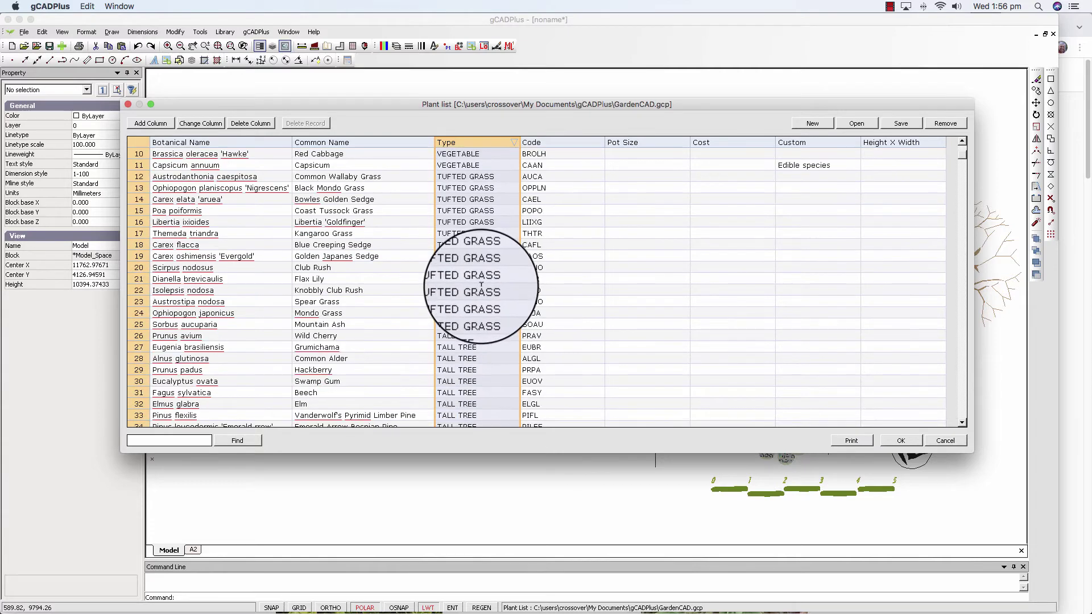
{"action": "scroll", "coordinate": [481, 288], "scroll_direction": "down", "scroll_amount": 1}
{"action": "scroll", "coordinate": [498, 301], "scroll_direction": "down", "scroll_amount": 1}
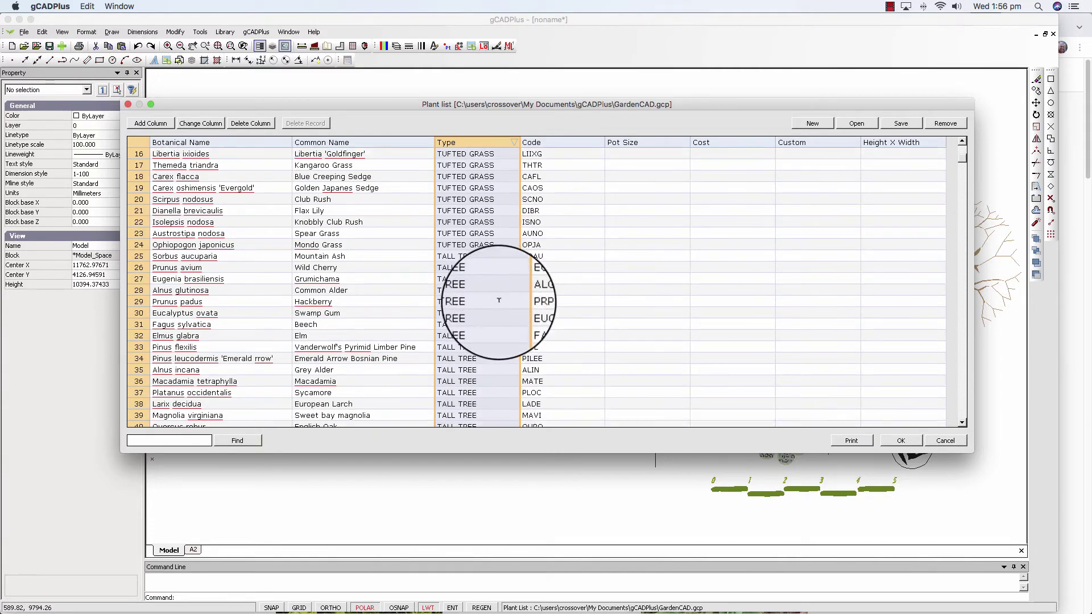
{"action": "scroll", "coordinate": [498, 301], "scroll_direction": "down", "scroll_amount": 2}
{"action": "scroll", "coordinate": [497, 305], "scroll_direction": "down", "scroll_amount": 2}
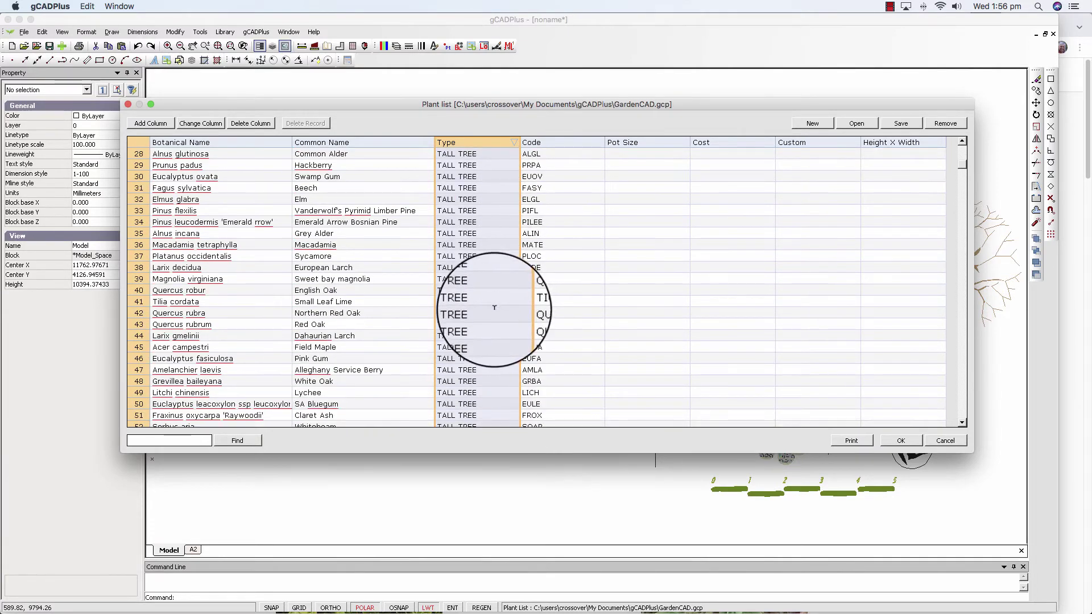
{"action": "scroll", "coordinate": [494, 307], "scroll_direction": "up", "scroll_amount": 9}
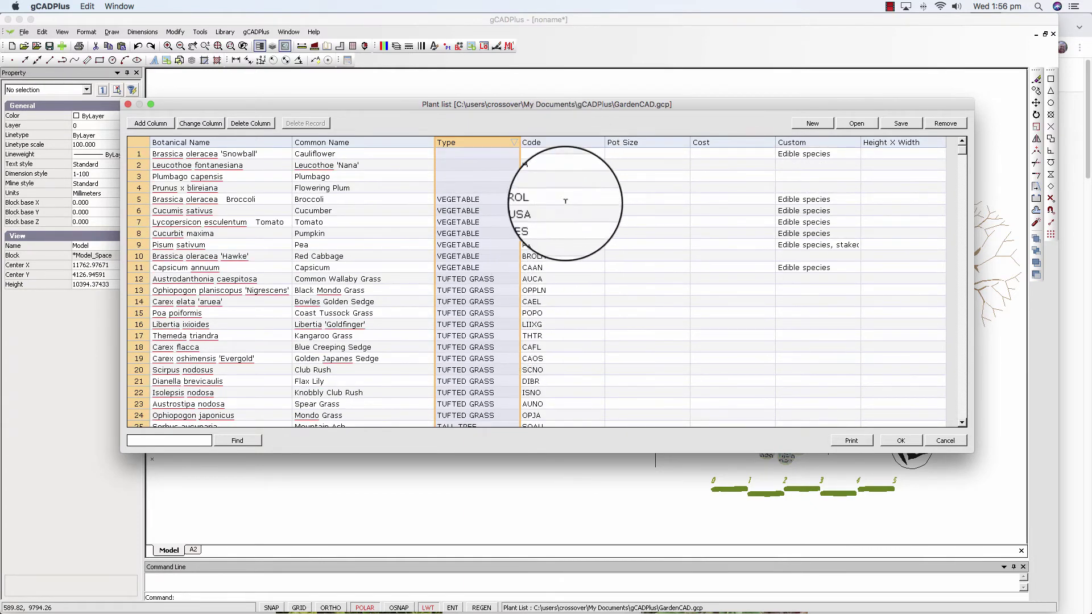
Re-sort by Botanical Name and inspect the ACAC, ACAN and ACCAL codes in rows 3–5
{"action": "left_click", "coordinate": [205, 145]}
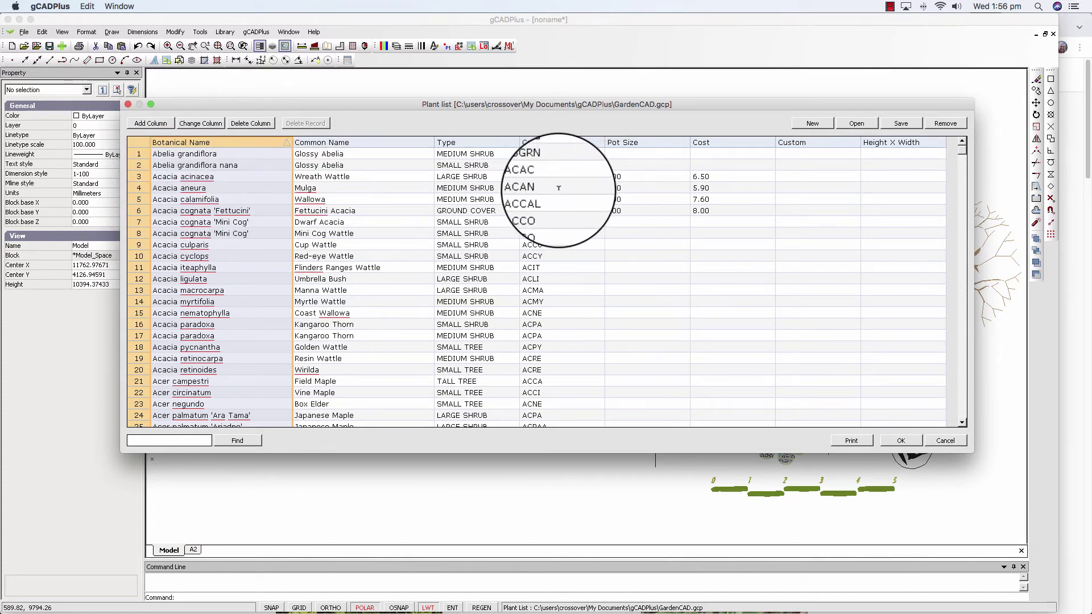
{"action": "left_click", "coordinate": [528, 176]}
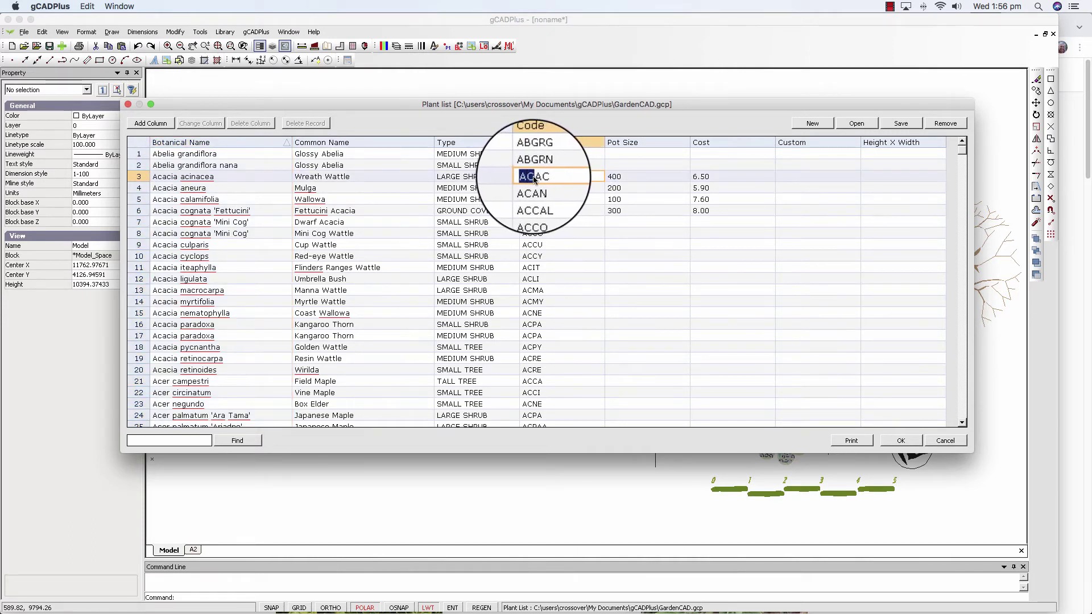
{"action": "left_click", "coordinate": [543, 187]}
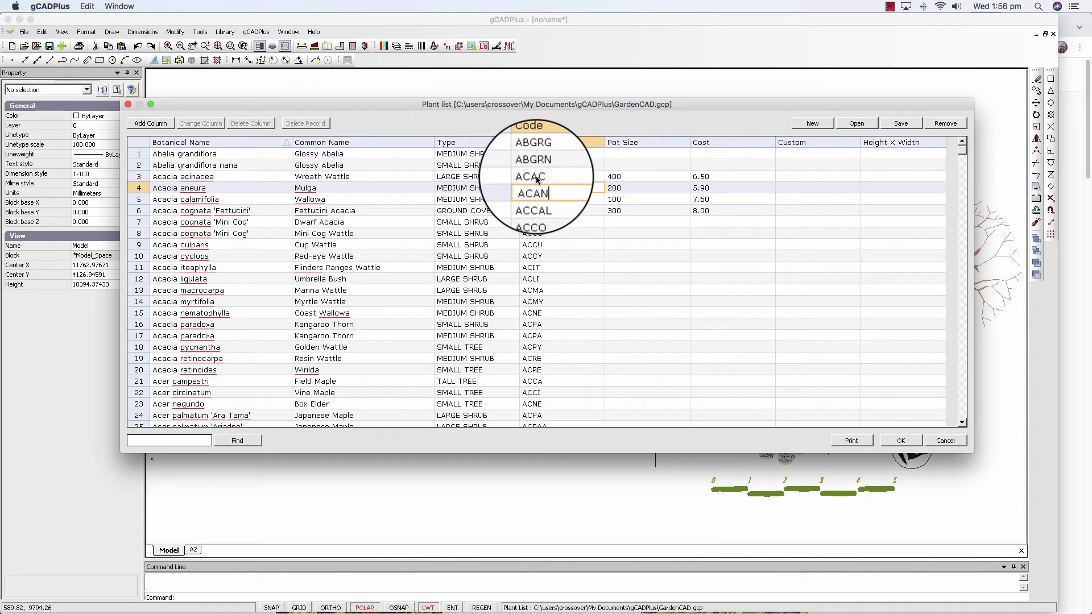
{"action": "left_click", "coordinate": [538, 177]}
{"action": "left_click_drag", "start_coordinate": [533, 177], "coordinate": [549, 189]}
{"action": "left_click", "coordinate": [550, 187]}
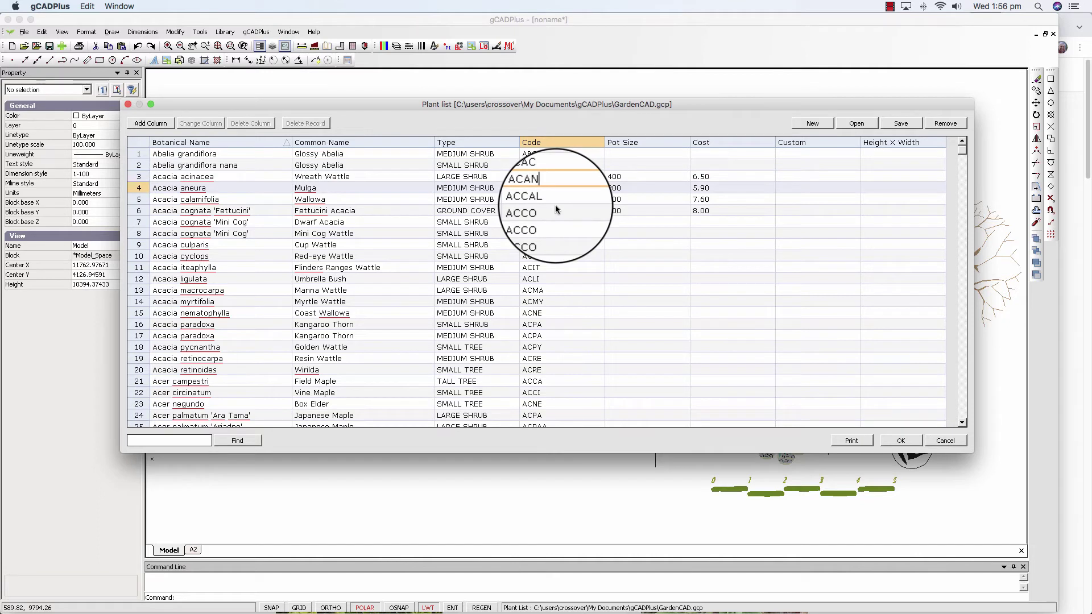
{"action": "left_click", "coordinate": [553, 199]}
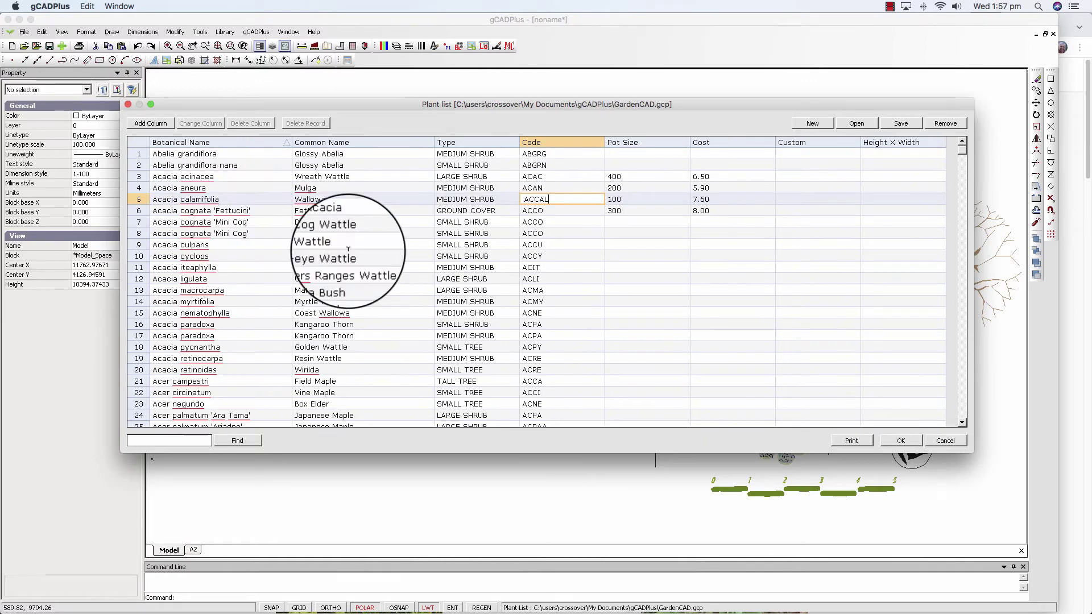
Inspect row 36's AGPRW code and row 19's Height X Width value further down the list
{"action": "scroll", "coordinate": [572, 307], "scroll_direction": "down", "scroll_amount": 6}
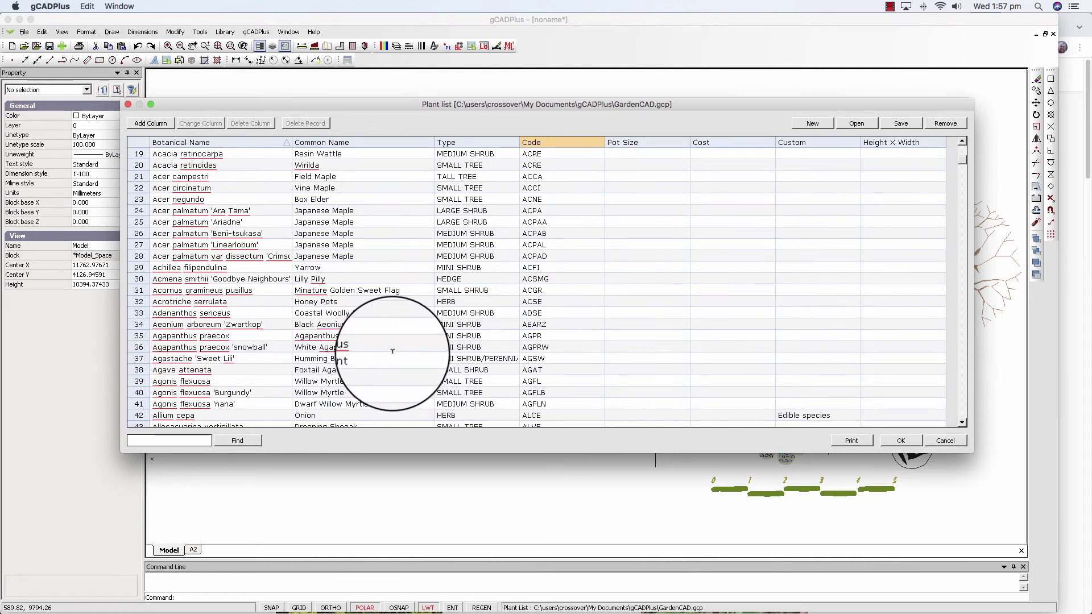
{"action": "left_click", "coordinate": [553, 347]}
{"action": "left_click", "coordinate": [557, 350]}
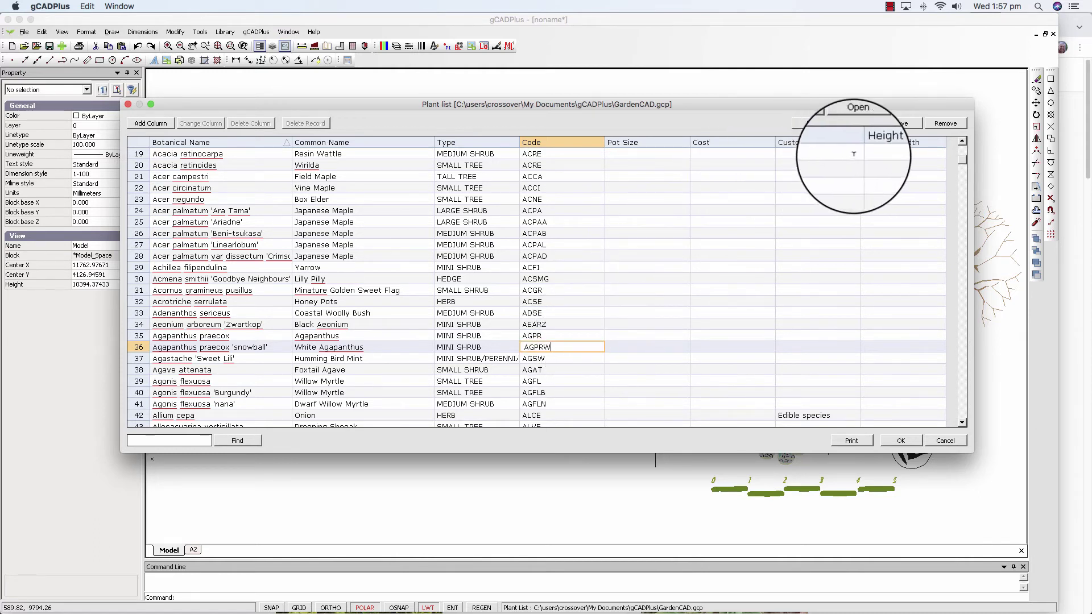
{"action": "left_click", "coordinate": [897, 152]}
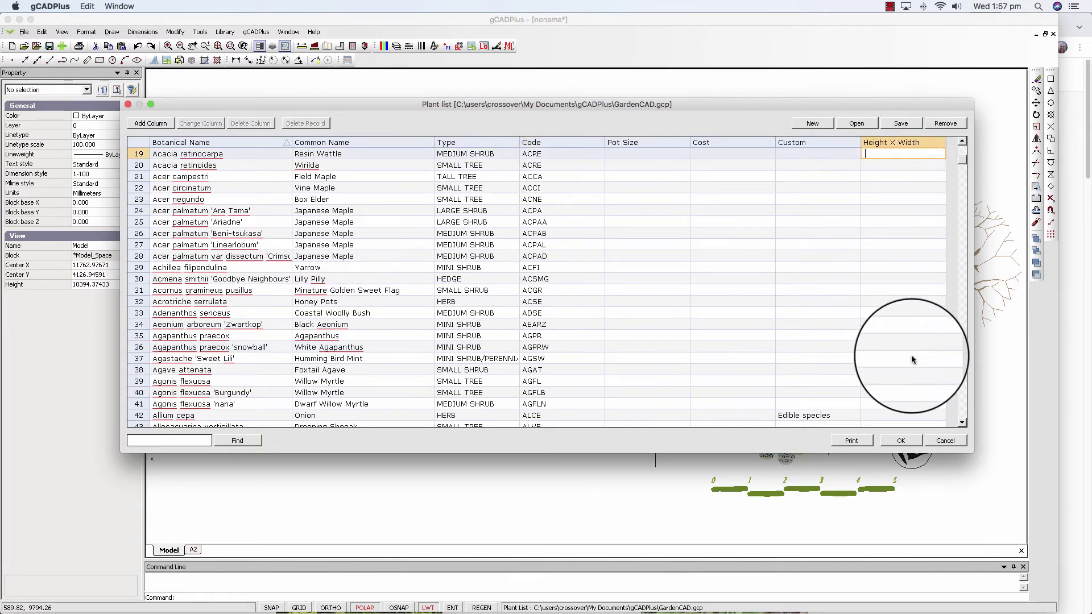
Cancel the plant list, then remove the .gcp file, confirming all species assignments are cleared
{"action": "left_click", "coordinate": [942, 440]}
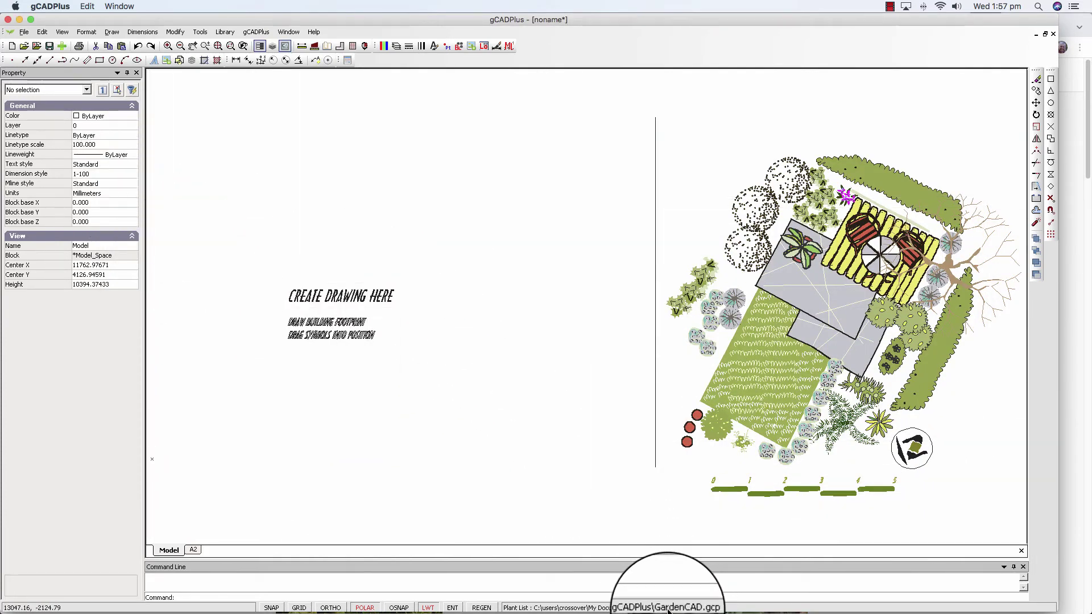
{"action": "mouse_move", "coordinate": [694, 611]}
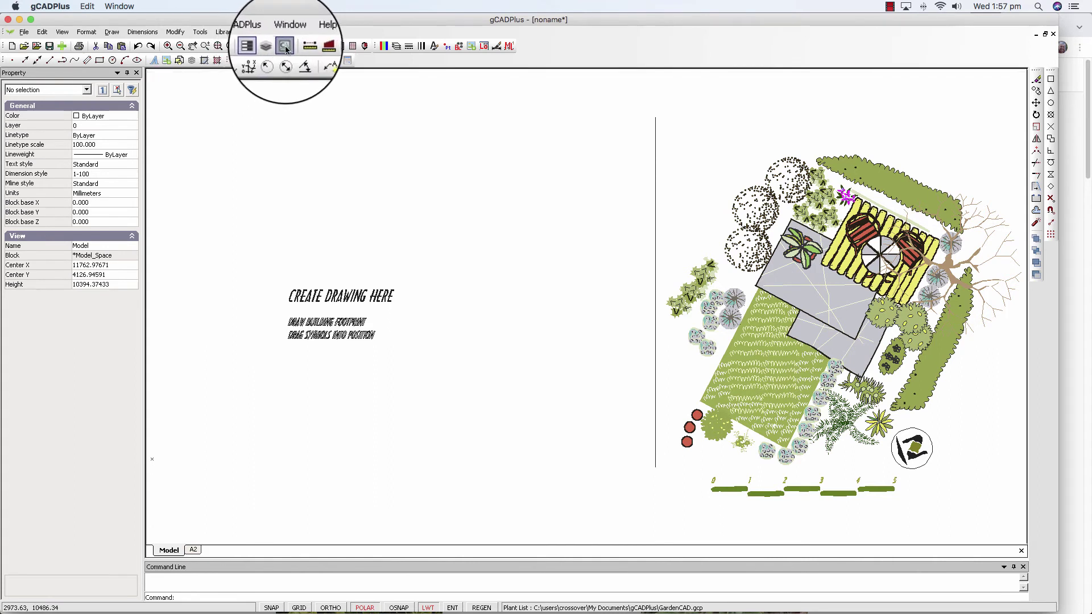
{"action": "left_click", "coordinate": [254, 32]}
{"action": "mouse_move", "coordinate": [289, 45]}
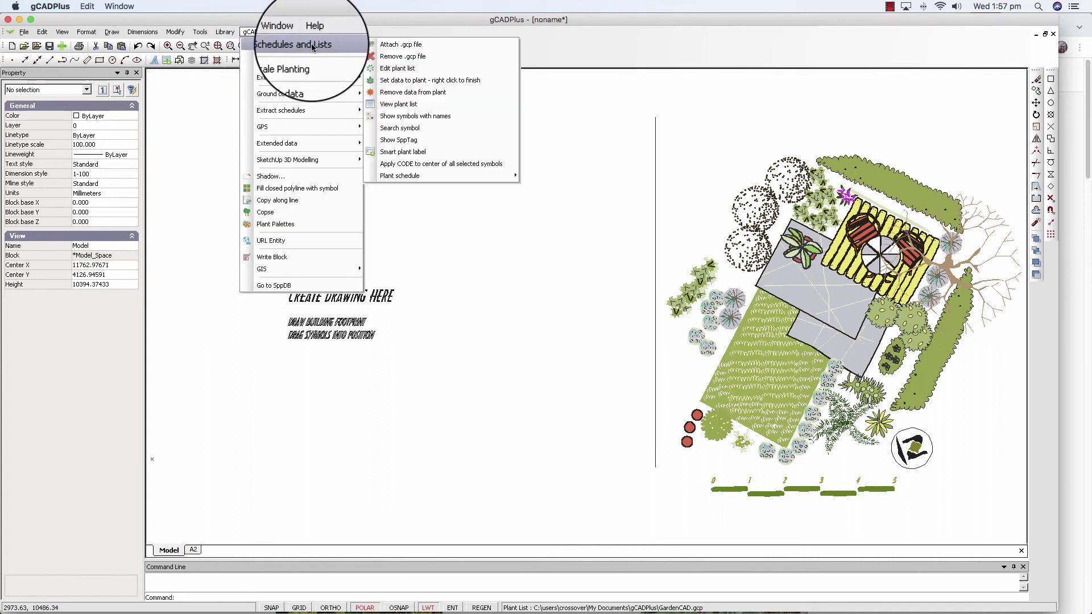
{"action": "left_click", "coordinate": [400, 58]}
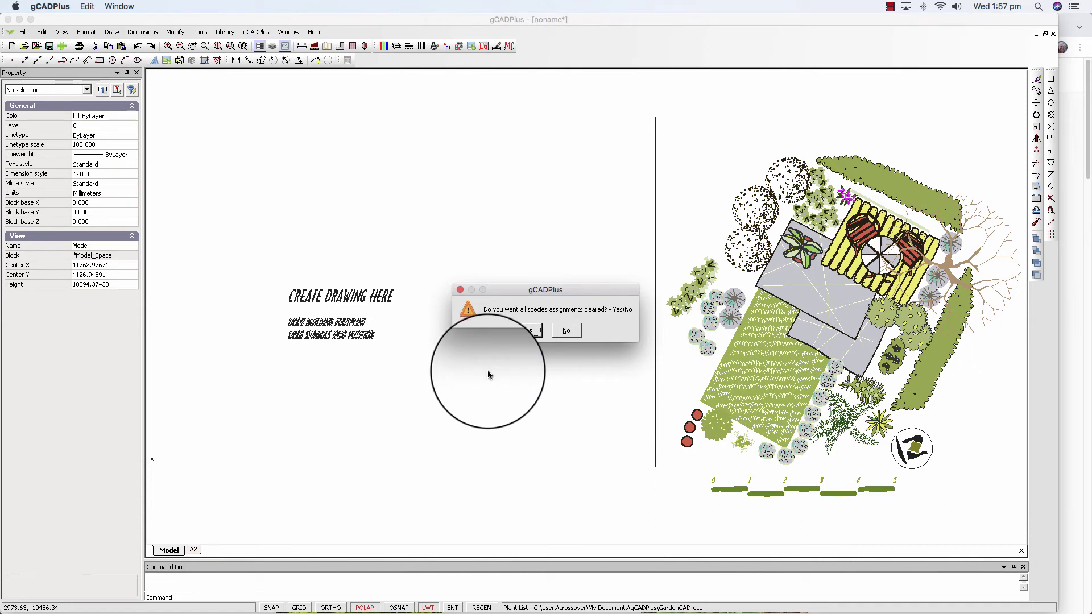
{"action": "left_click", "coordinate": [526, 330]}
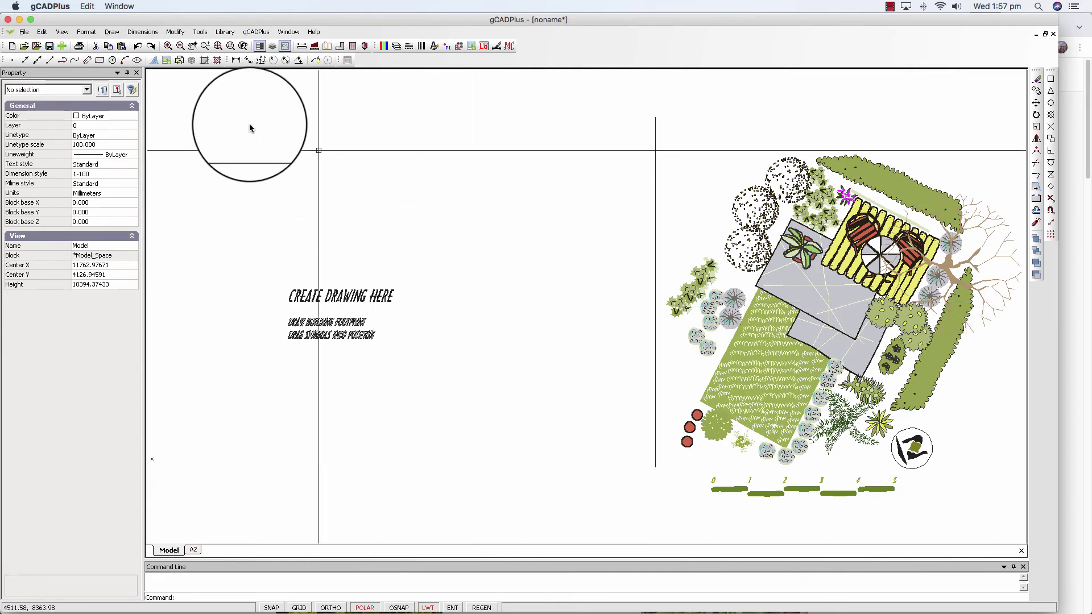
Open the Tools menu to reach the .gcp file creation option
{"action": "left_click", "coordinate": [200, 32]}
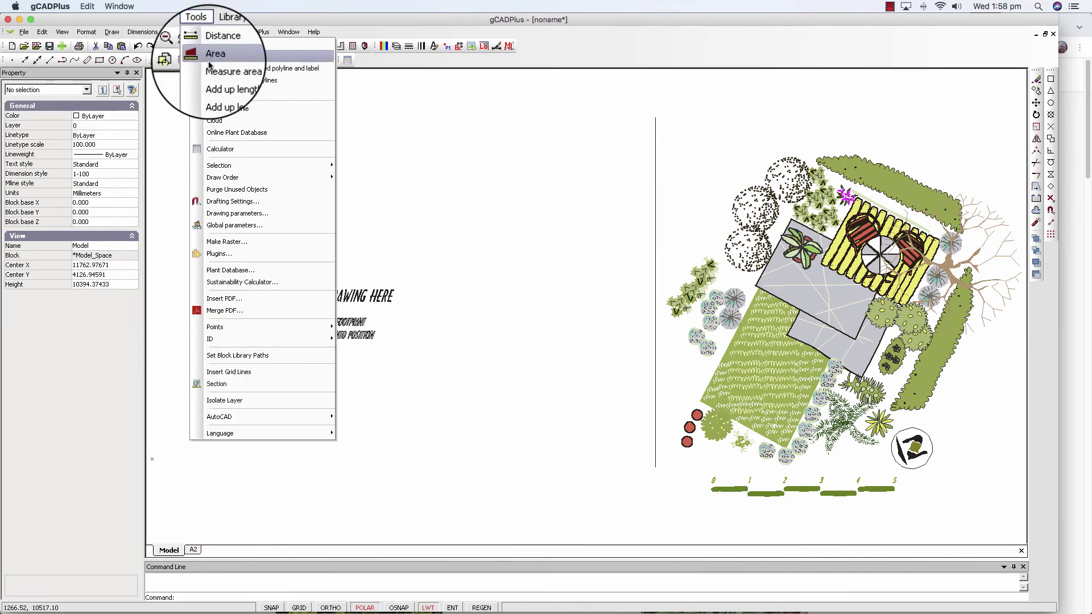
Create a new empty .gcp plant list and enlarge its window up, left and right
{"action": "left_click", "coordinate": [220, 113]}
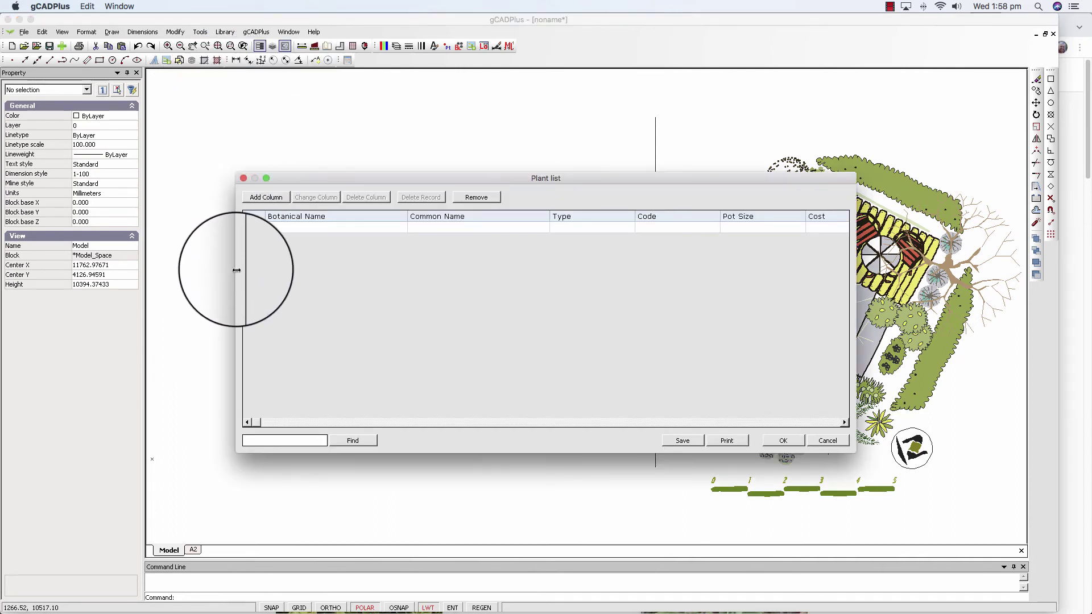
{"action": "left_click_drag", "start_coordinate": [237, 174], "coordinate": [72, 111]}
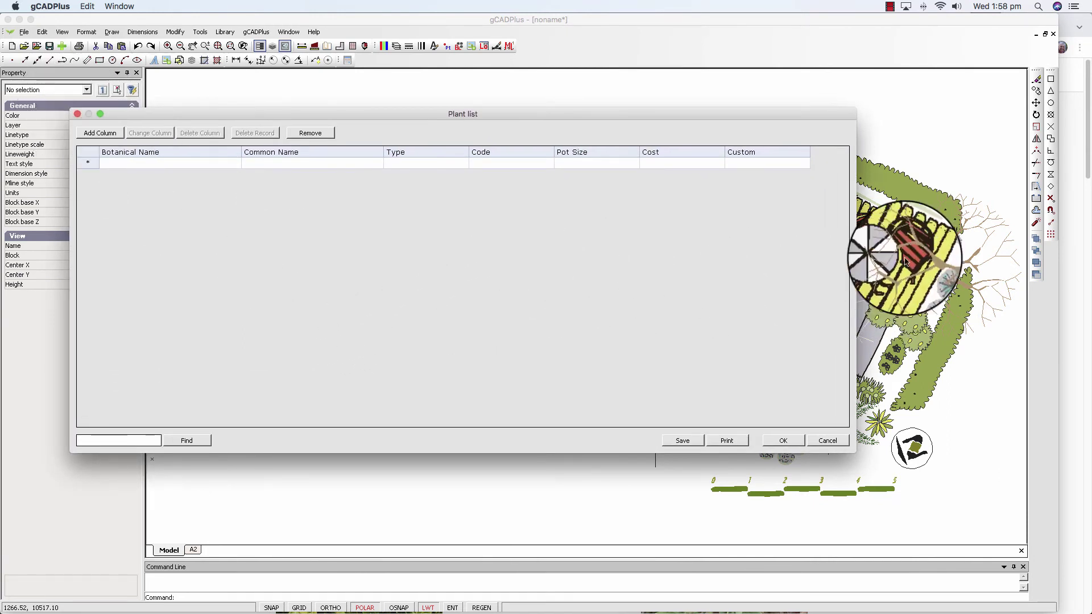
{"action": "left_click_drag", "start_coordinate": [864, 142], "coordinate": [913, 140]}
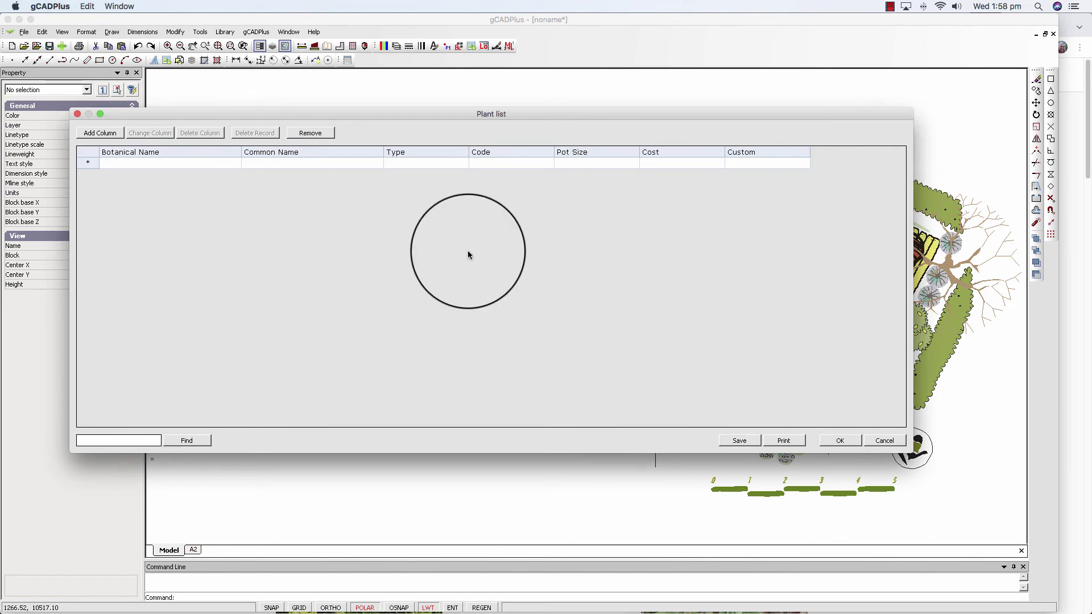